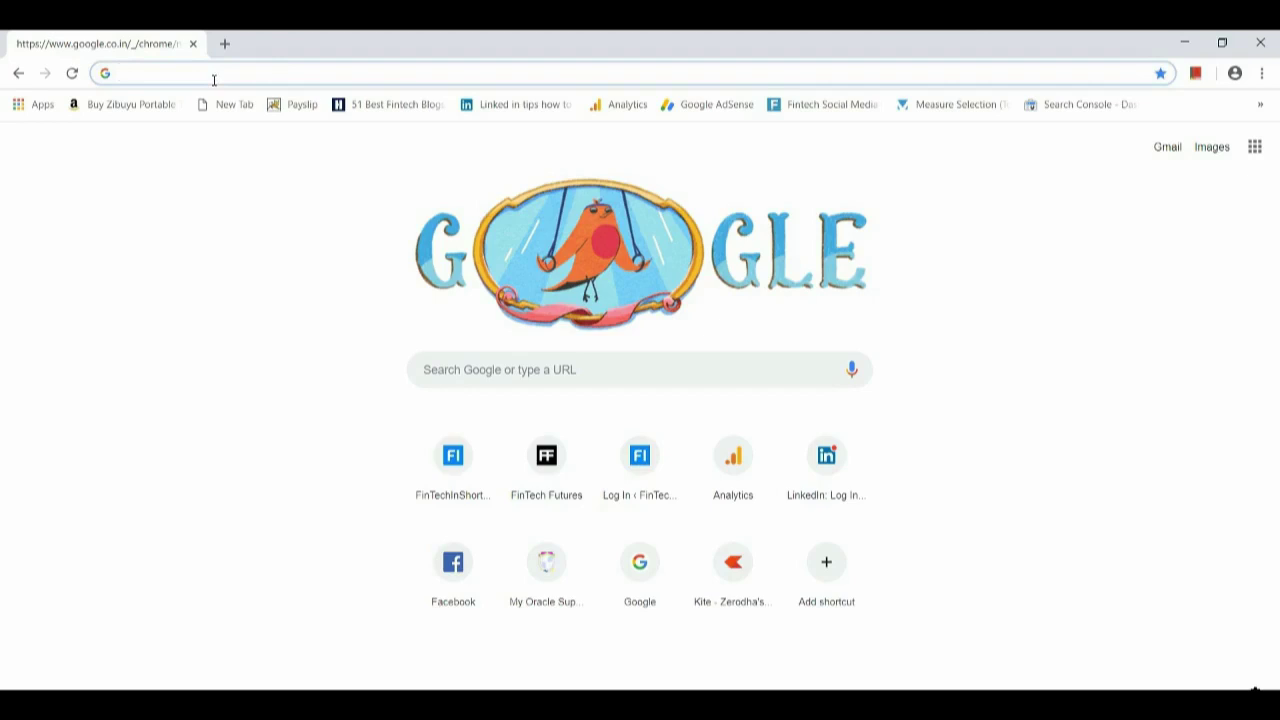
Load the HDFC Bank website and continue to the NetBanking login page.
{"action": "type", "text": "hdfc"}
{"action": "key", "text": "Return"}
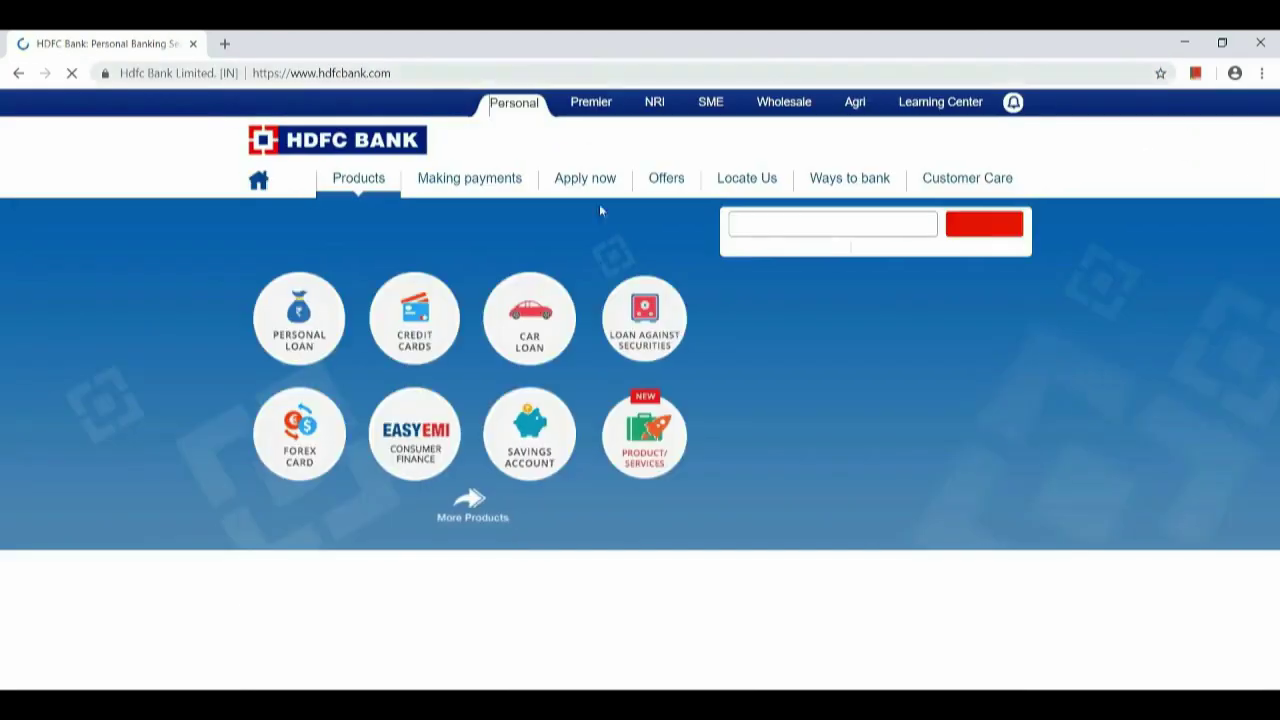
{"action": "left_click", "coordinate": [977, 228]}
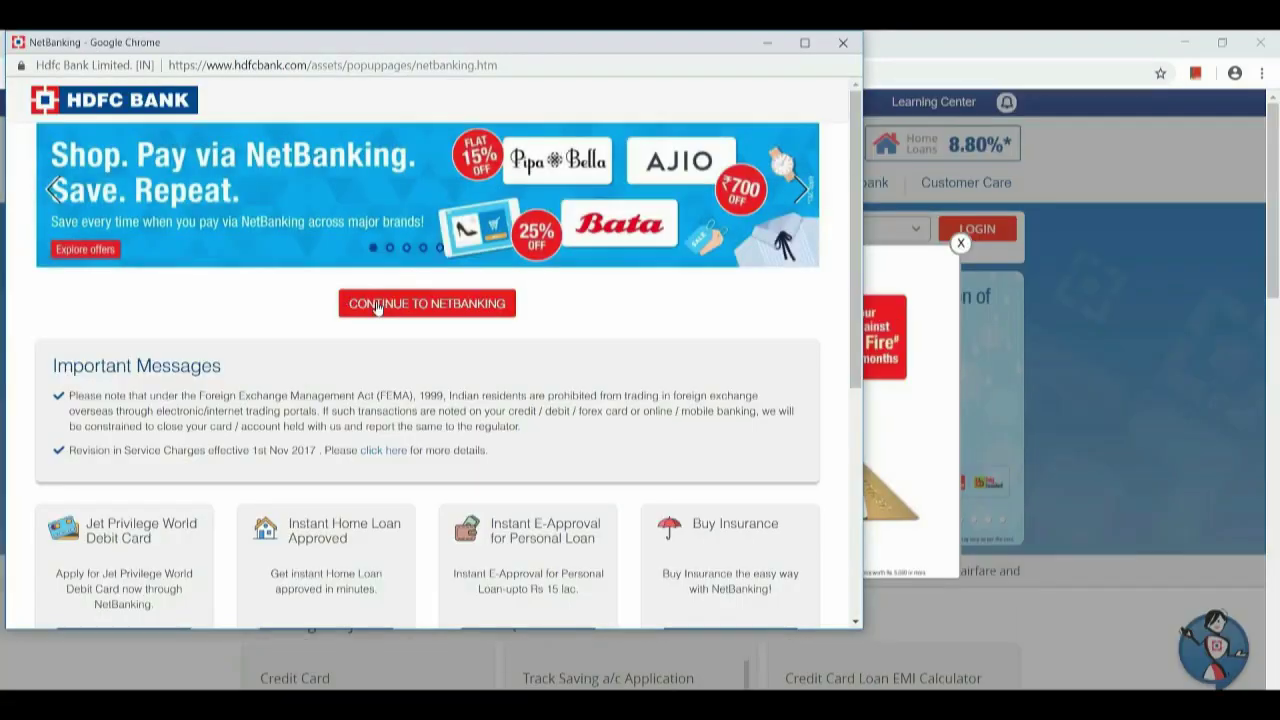
{"action": "left_click", "coordinate": [455, 310]}
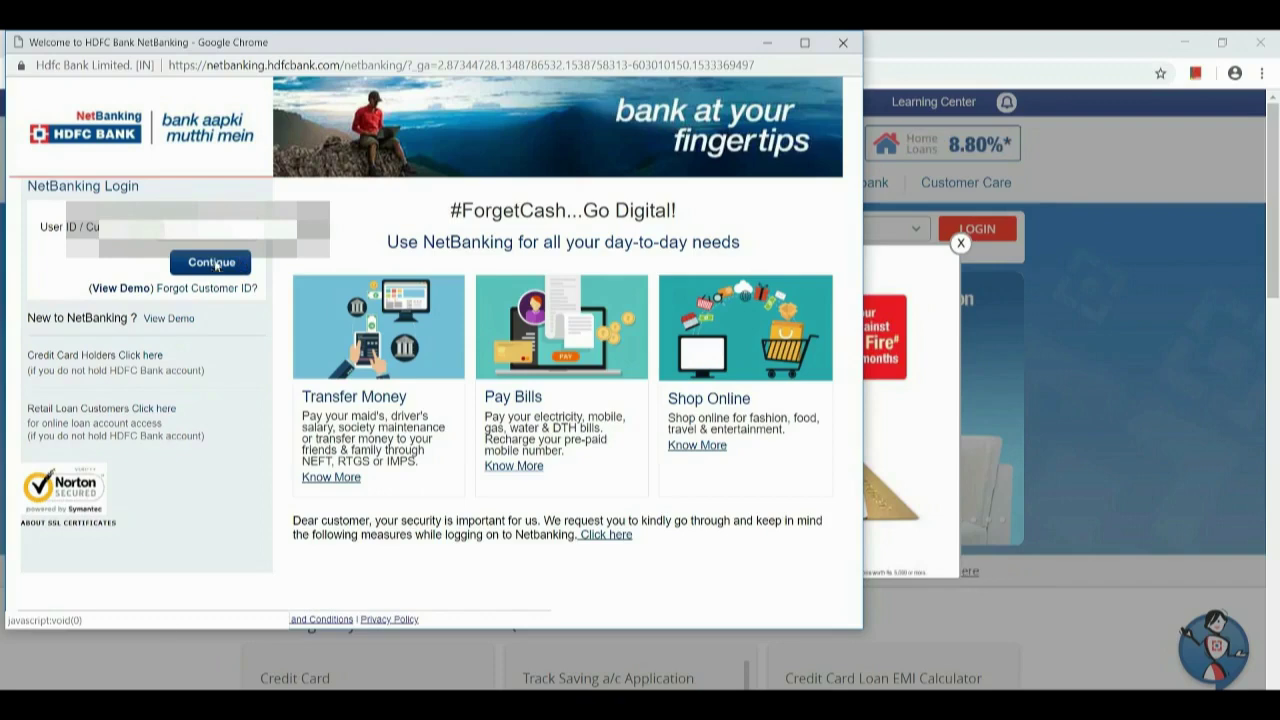
Submit the customer ID, enter the IPIN, confirm the secure access image and log in.
{"action": "left_click", "coordinate": [216, 262]}
{"action": "left_click", "coordinate": [215, 260]}
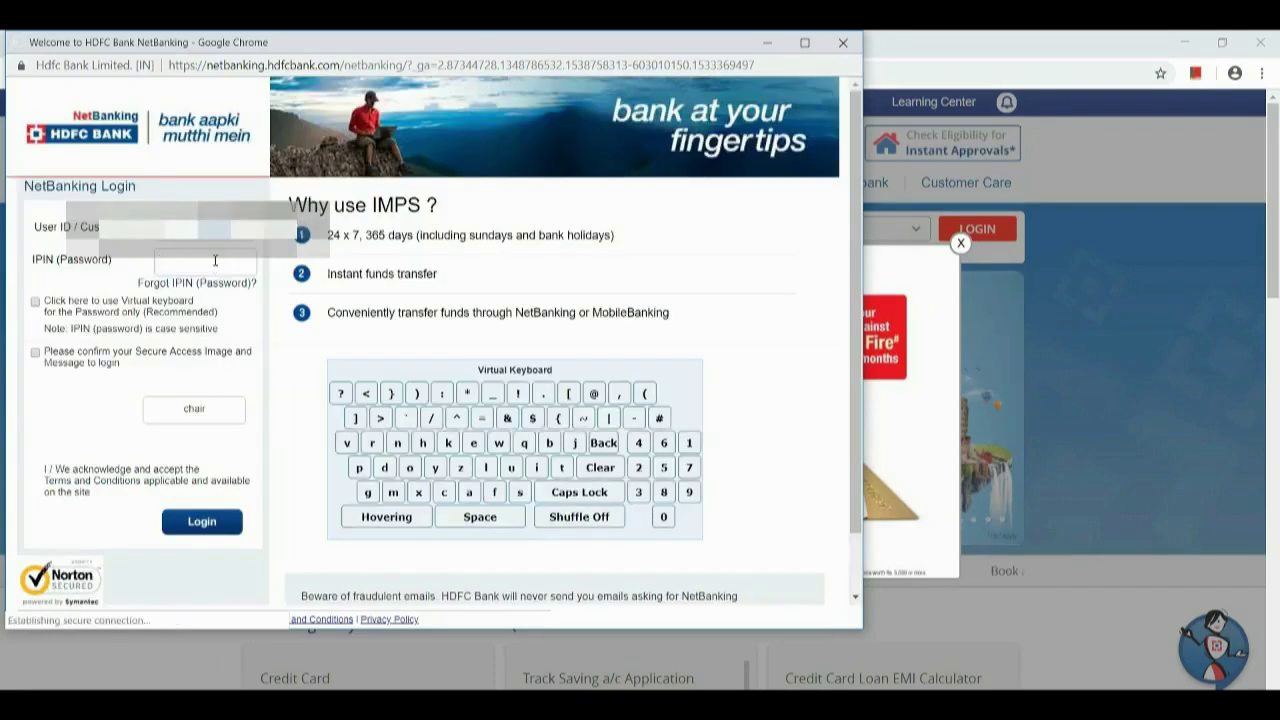
{"action": "type", "text": "*******"}
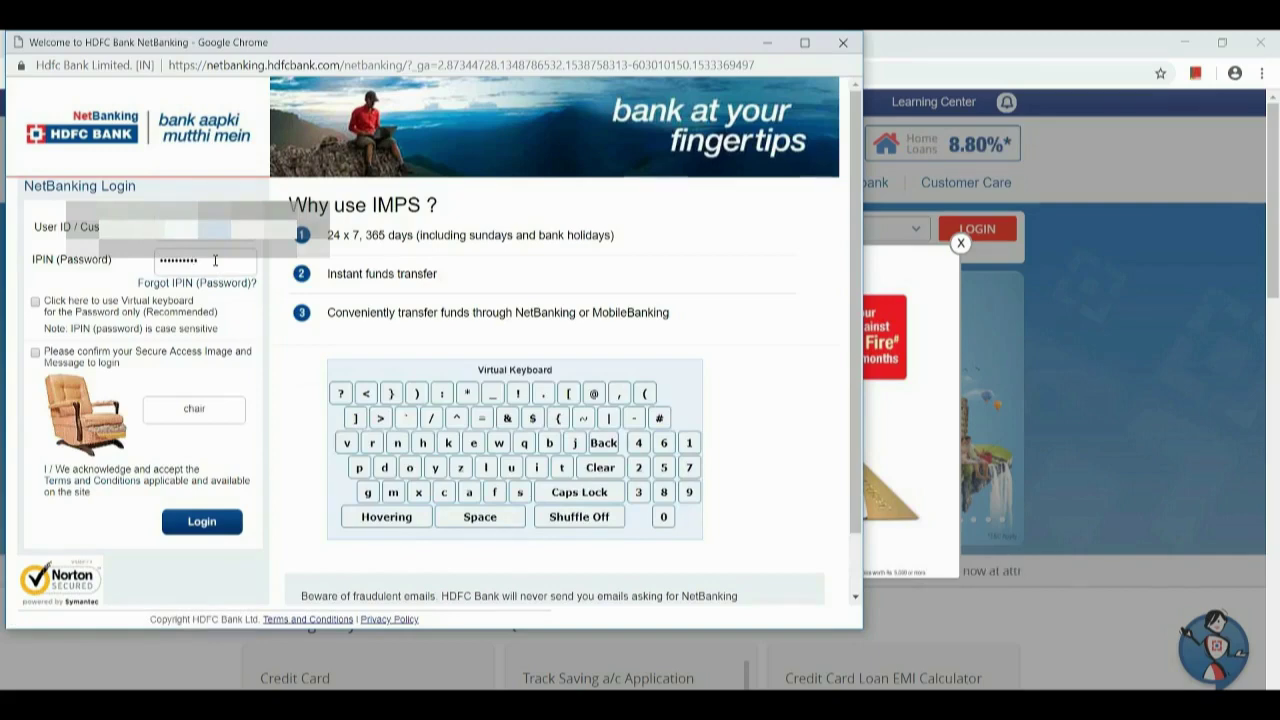
{"action": "left_click", "coordinate": [77, 362]}
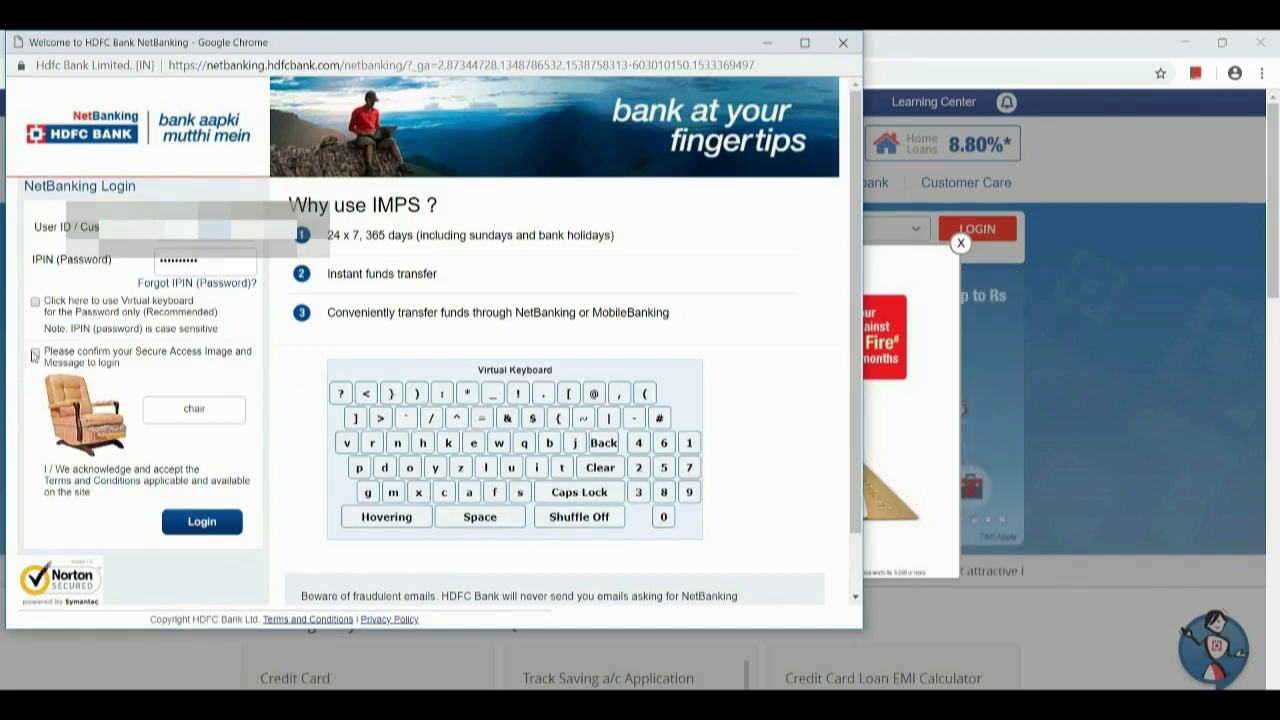
{"action": "left_click", "coordinate": [201, 521]}
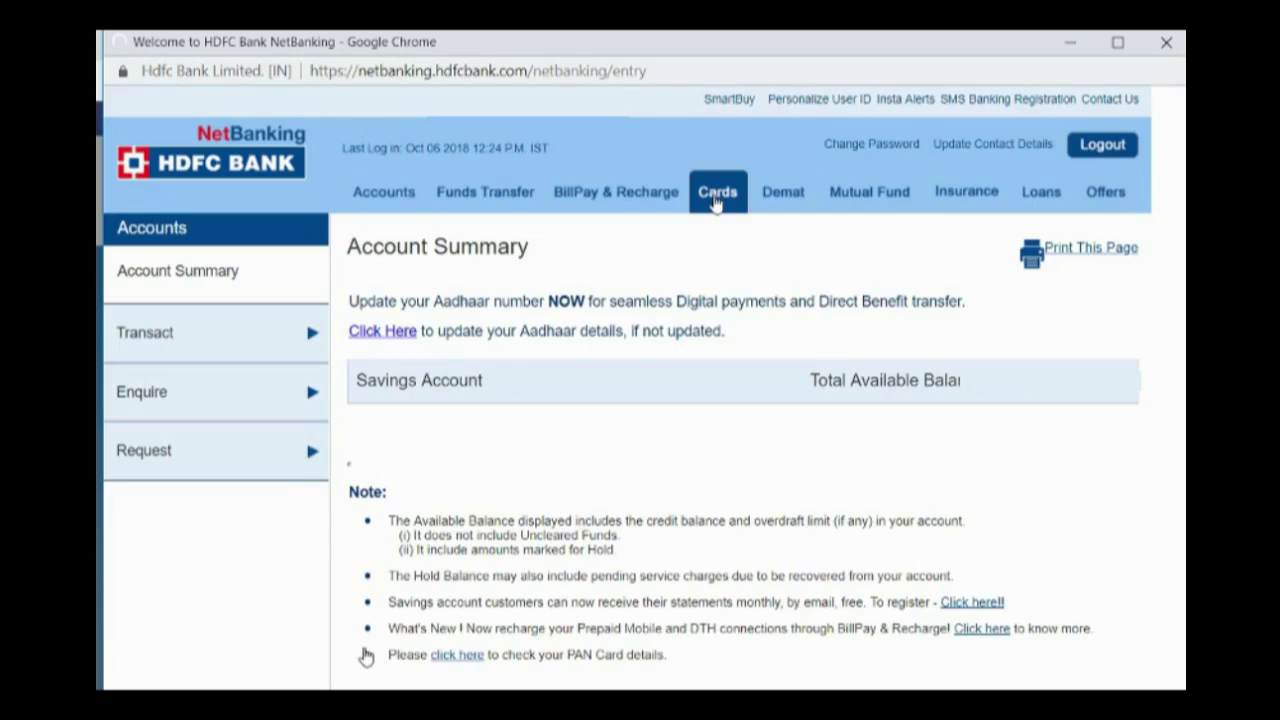
Go to Cards > Enquire > Redeem Reward Points, choose the card and continue to the redemption site.
{"action": "left_click", "coordinate": [716, 200]}
{"action": "left_click", "coordinate": [77, 320]}
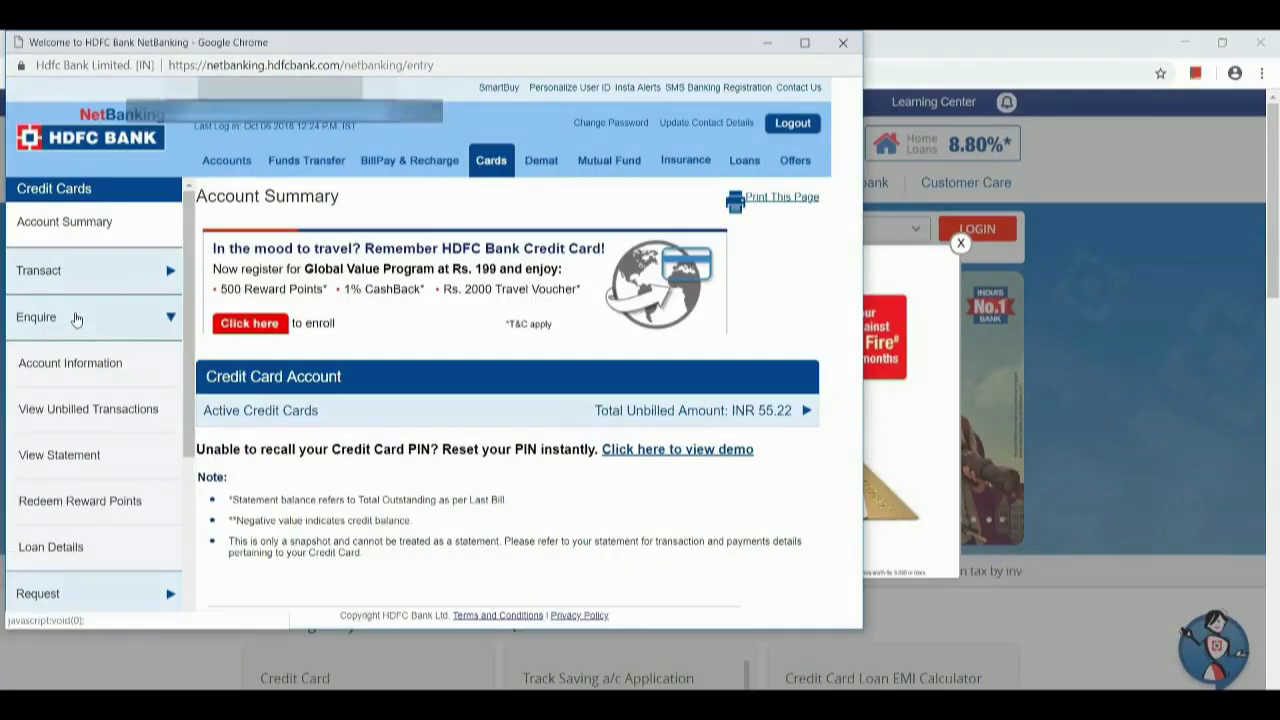
{"action": "scroll", "coordinate": [84, 350], "scroll_direction": "down", "scroll_amount": 3}
{"action": "left_click", "coordinate": [84, 349]}
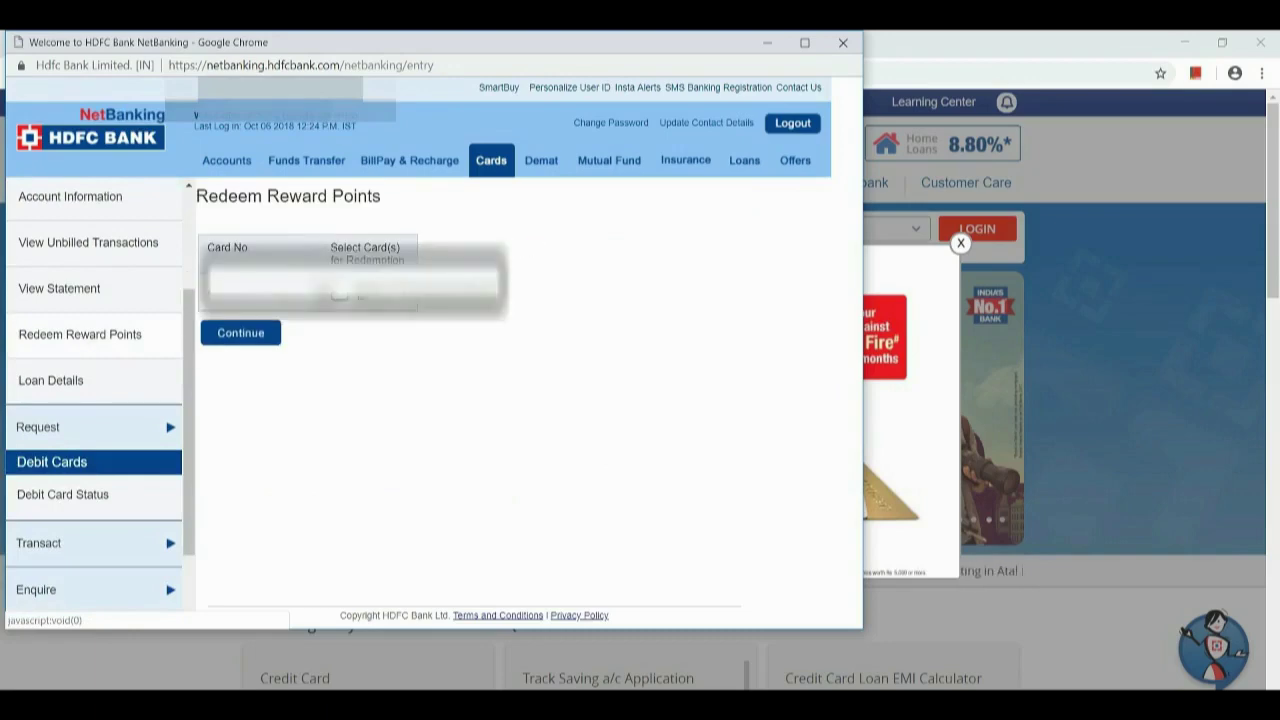
{"action": "left_click", "coordinate": [224, 334]}
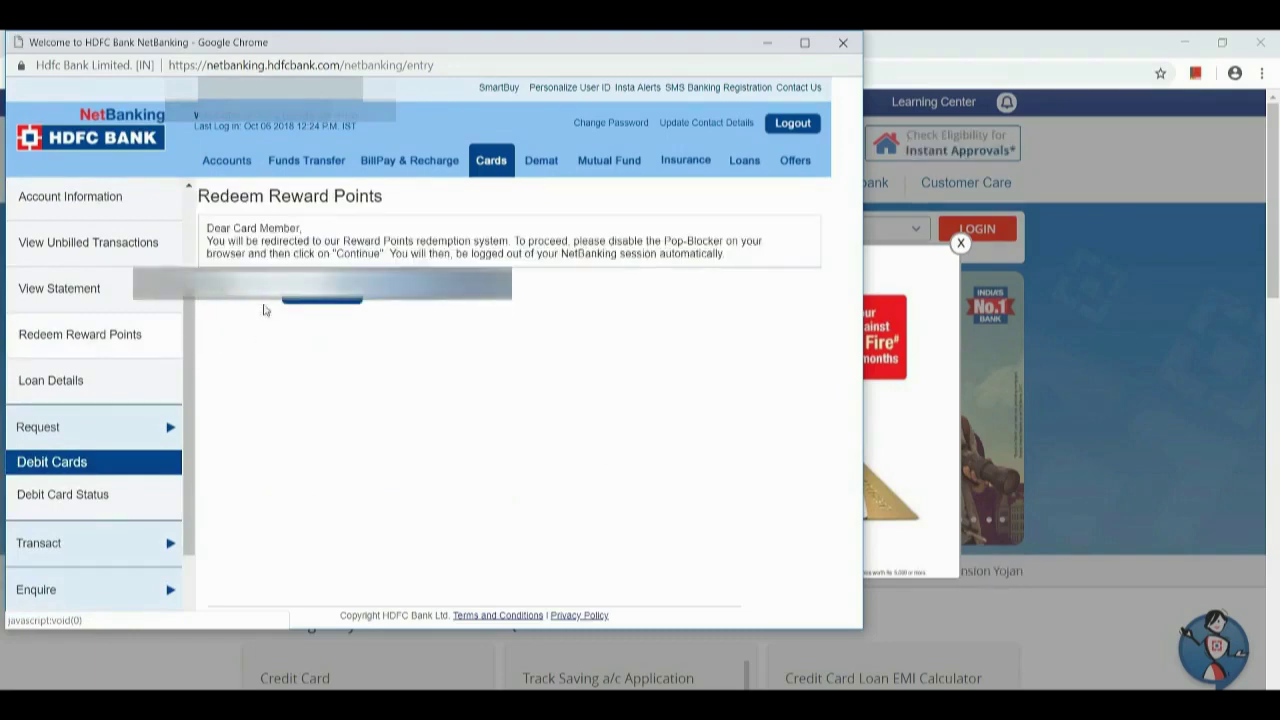
{"action": "left_click", "coordinate": [347, 298]}
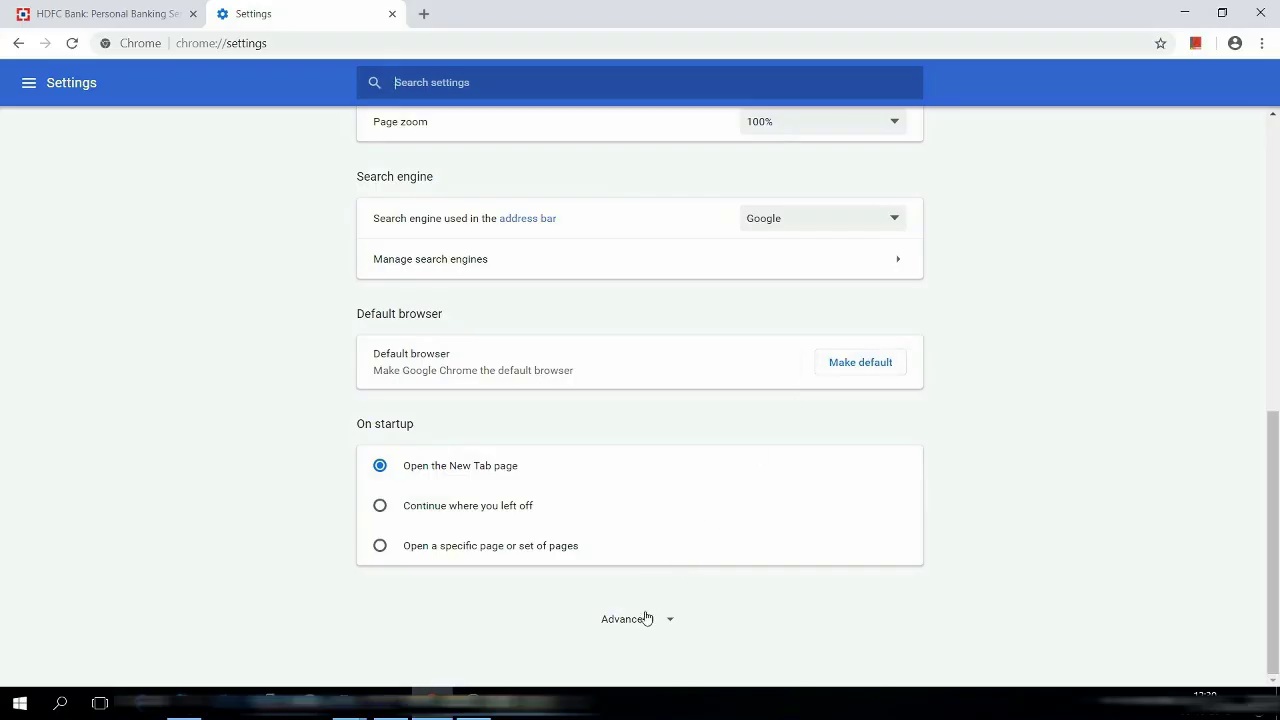
Set Chrome's Pop-ups and redirects content setting to Allowed, then close the Settings tab.
{"action": "left_click", "coordinate": [646, 615]}
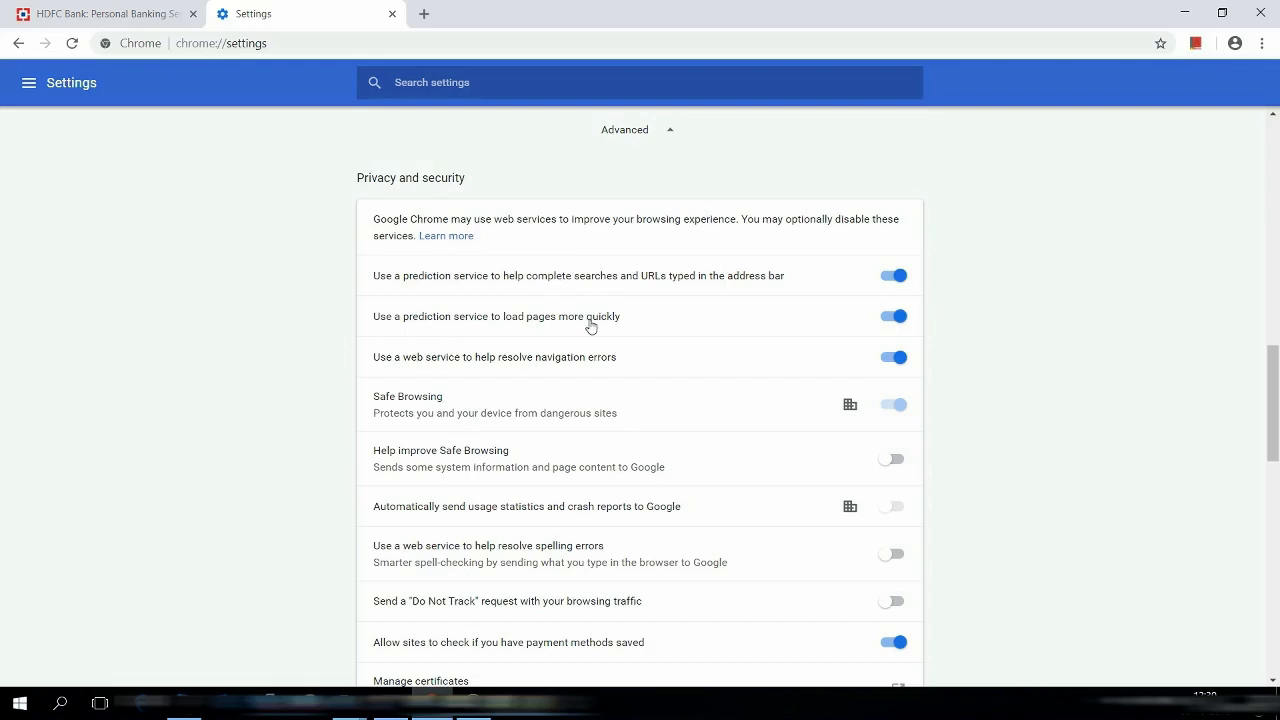
{"action": "scroll", "coordinate": [590, 326], "scroll_direction": "down", "scroll_amount": 2}
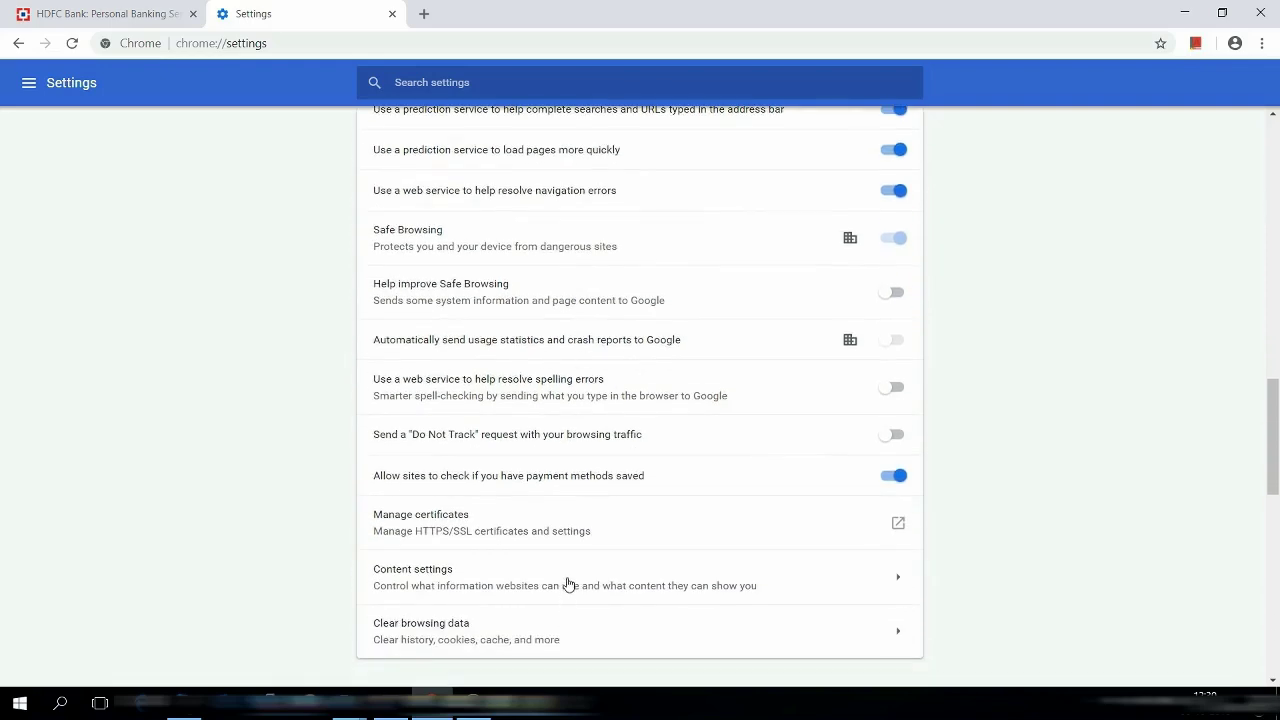
{"action": "left_click", "coordinate": [567, 585]}
{"action": "scroll", "coordinate": [677, 385], "scroll_direction": "down", "scroll_amount": 2}
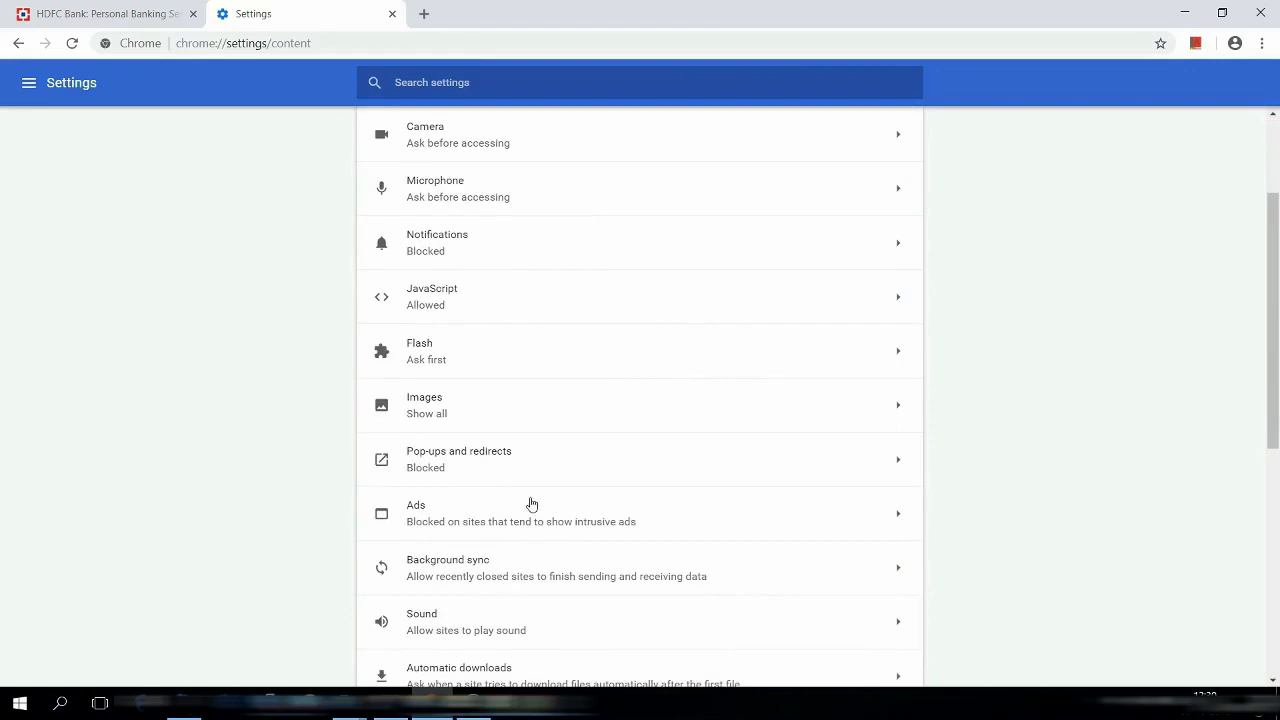
{"action": "scroll", "coordinate": [530, 502], "scroll_direction": "up", "scroll_amount": 2}
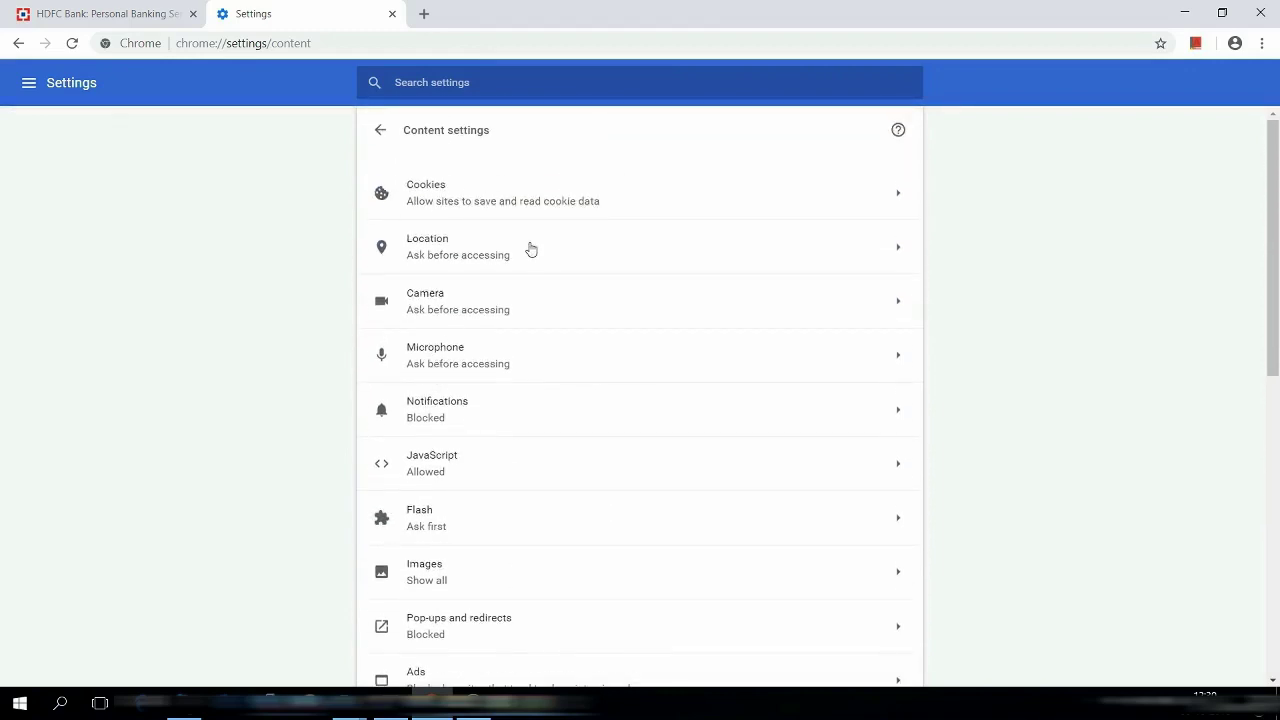
{"action": "scroll", "coordinate": [531, 249], "scroll_direction": "down", "scroll_amount": 4}
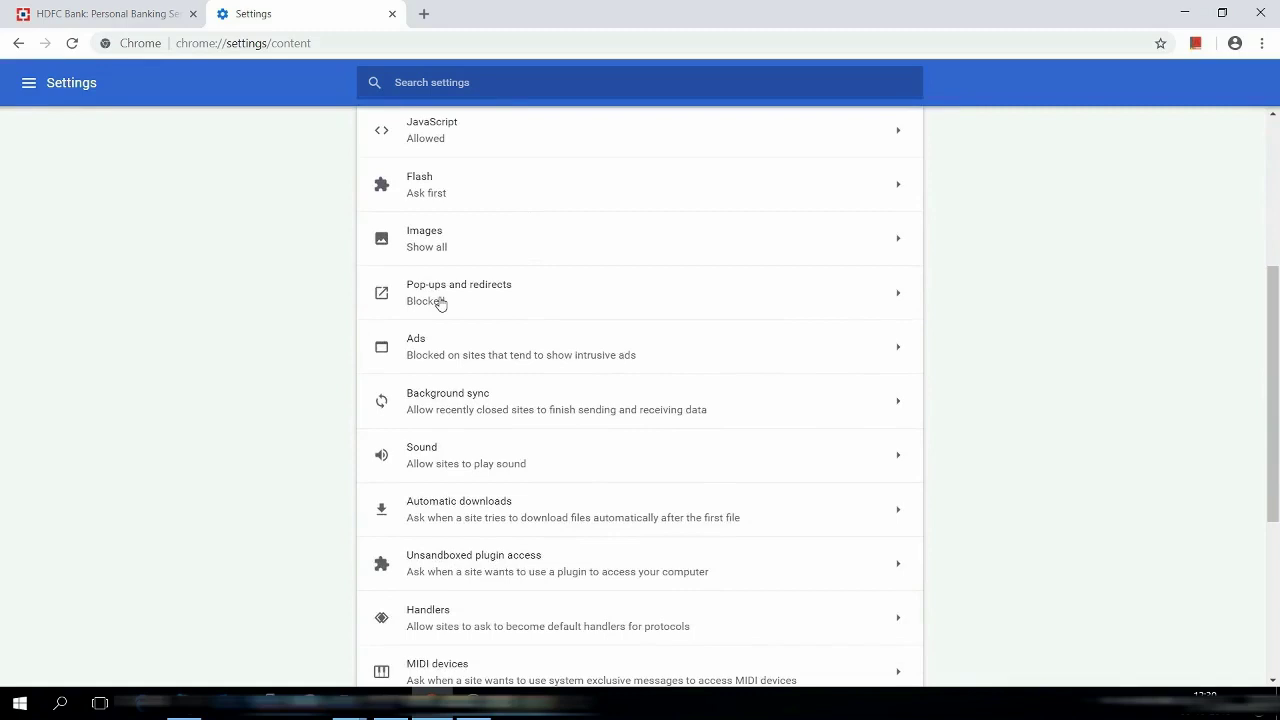
{"action": "left_click", "coordinate": [574, 300]}
{"action": "left_click", "coordinate": [890, 187]}
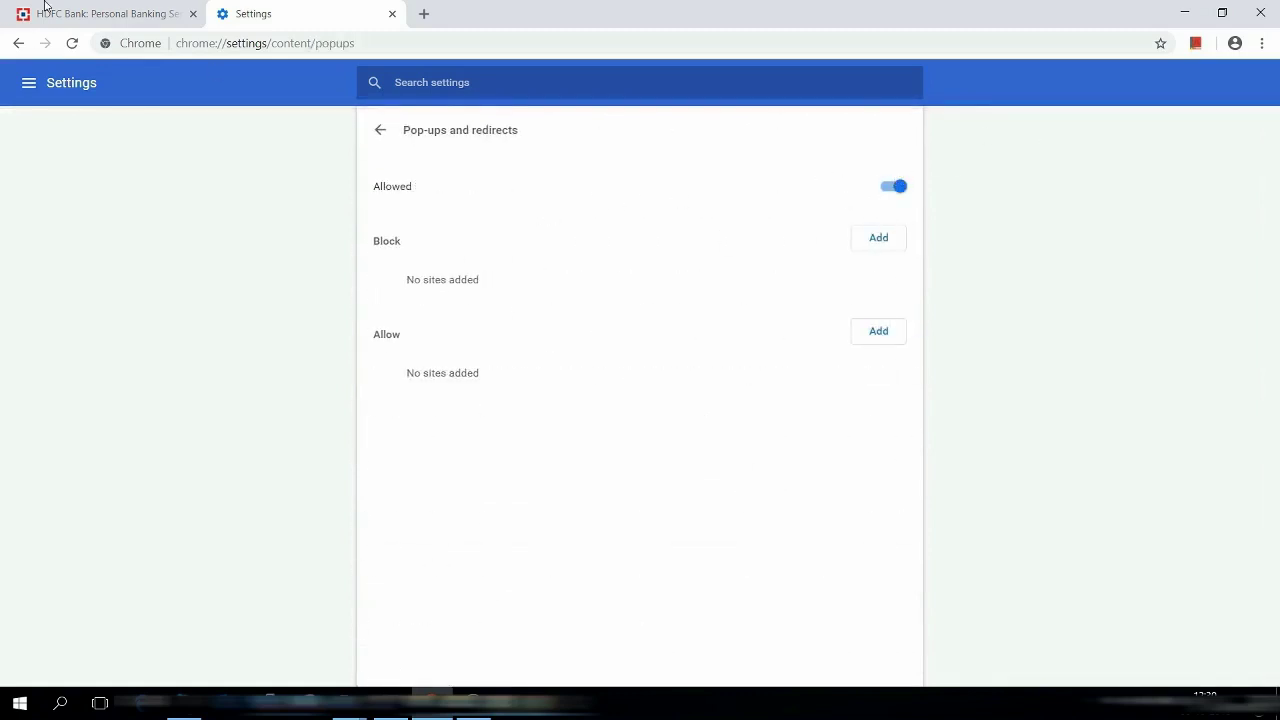
{"action": "left_click", "coordinate": [390, 12]}
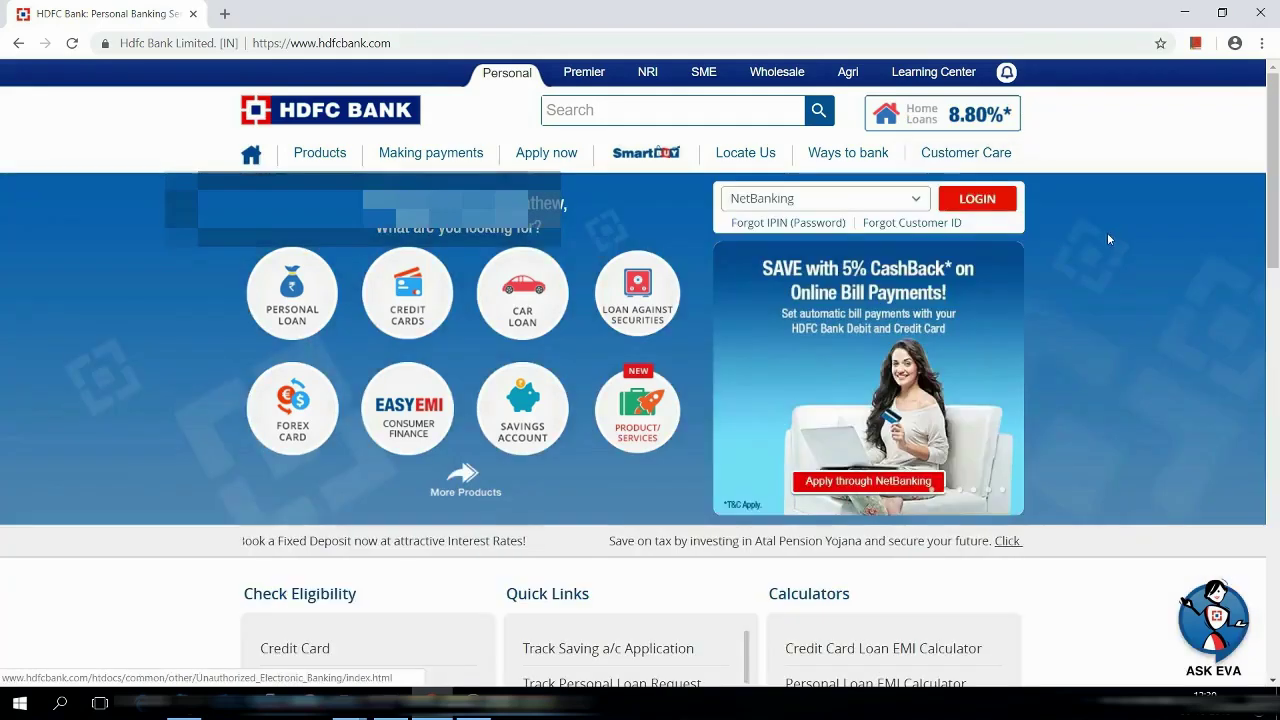
Log back in with the customer ID and IPIN, then expand the credit card Enquire menu.
{"action": "left_click", "coordinate": [1005, 201]}
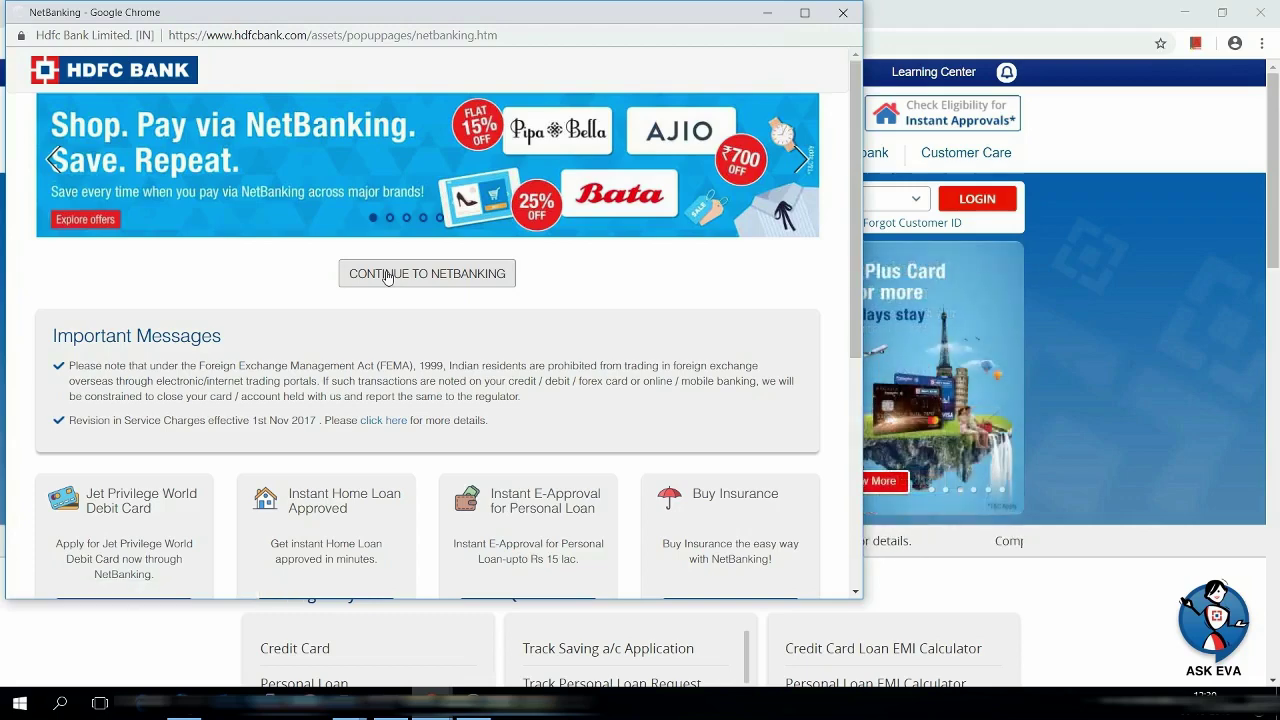
{"action": "left_click", "coordinate": [388, 276]}
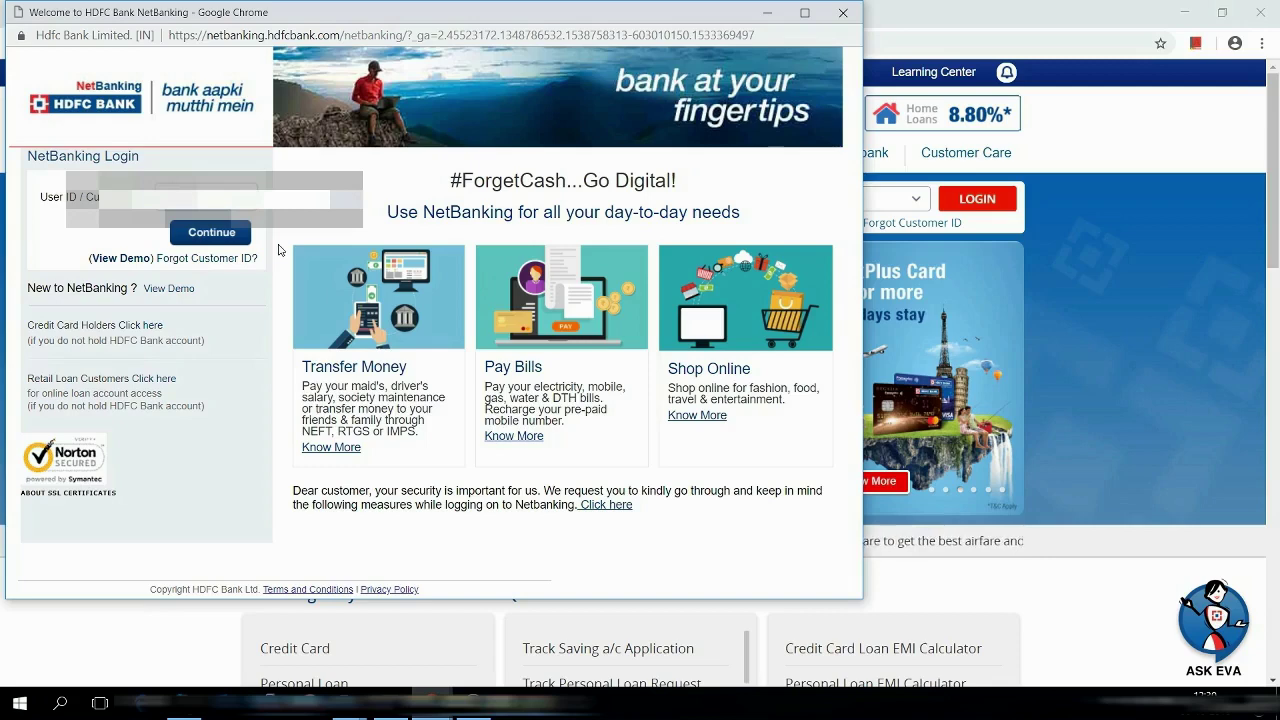
{"action": "left_click", "coordinate": [246, 238]}
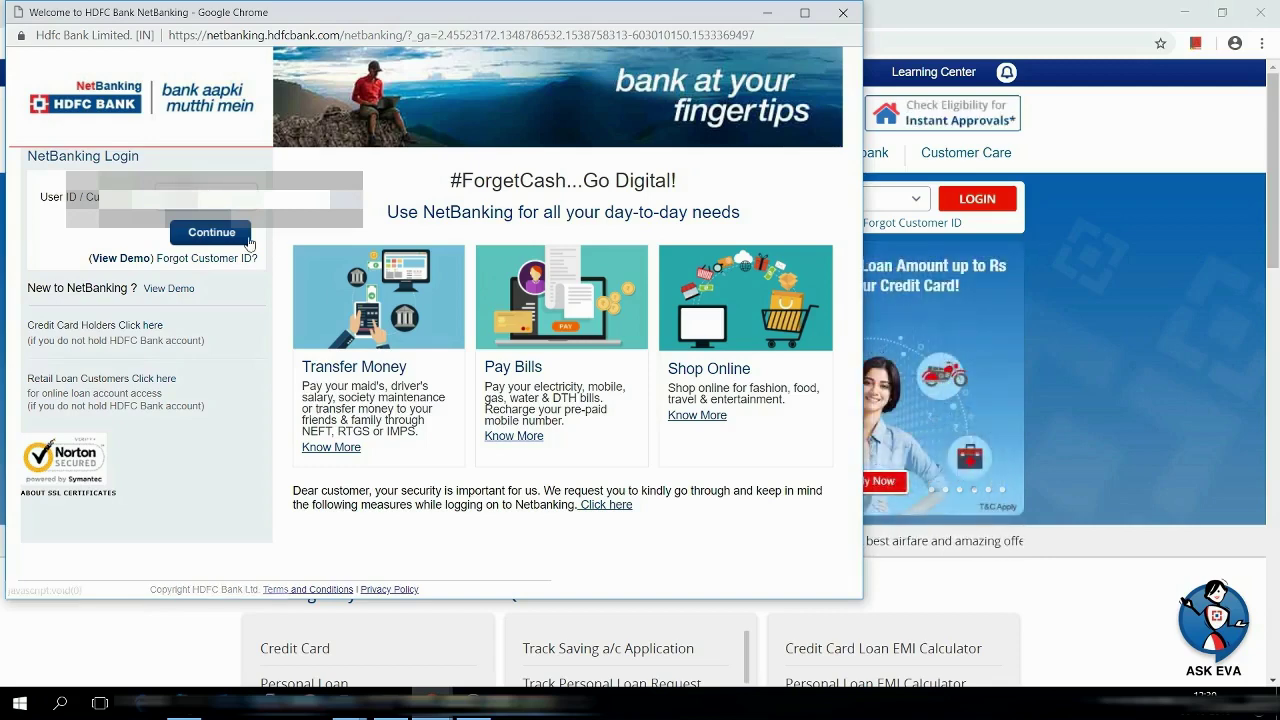
{"action": "left_click", "coordinate": [199, 236]}
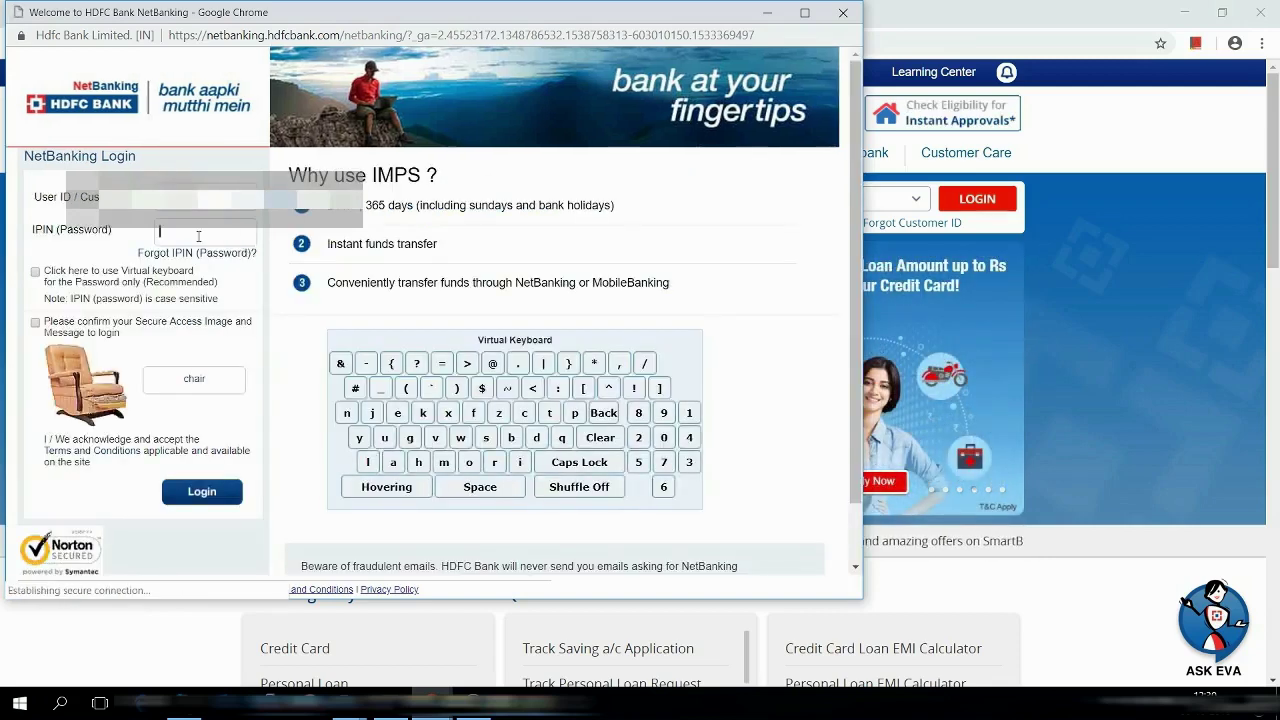
{"action": "type", "text": "••••"}
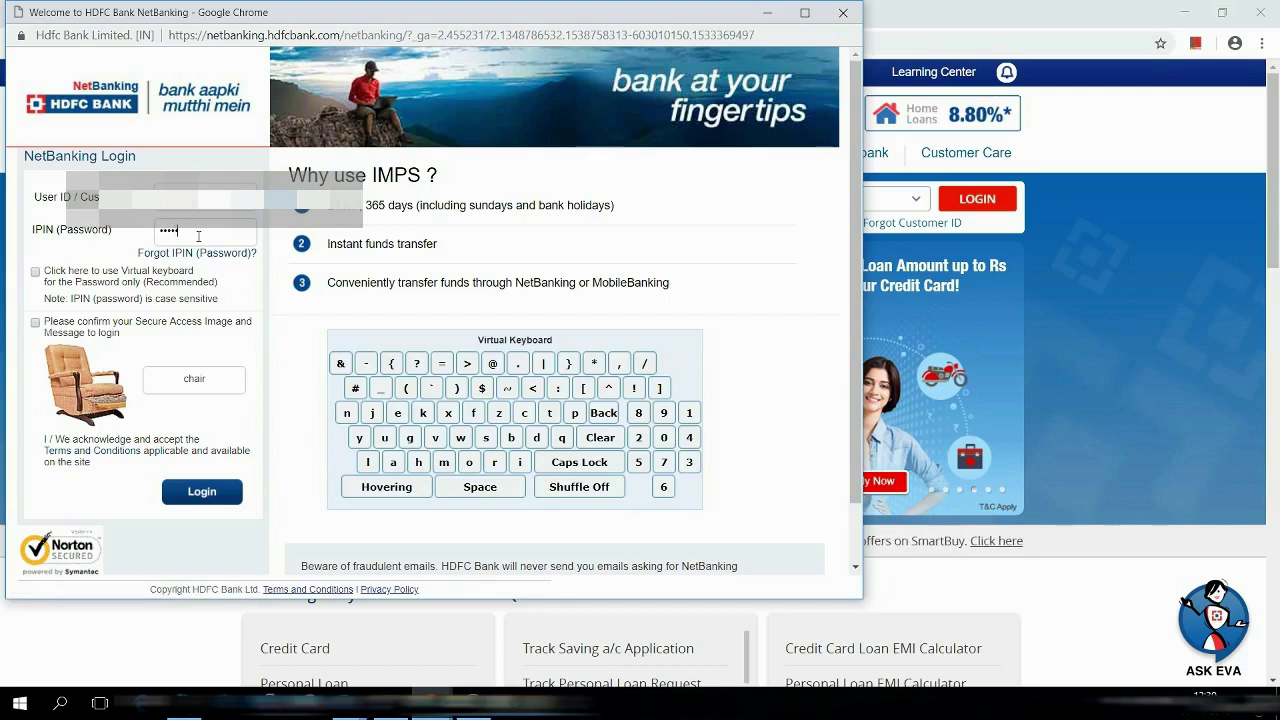
{"action": "type", "text": "••"}
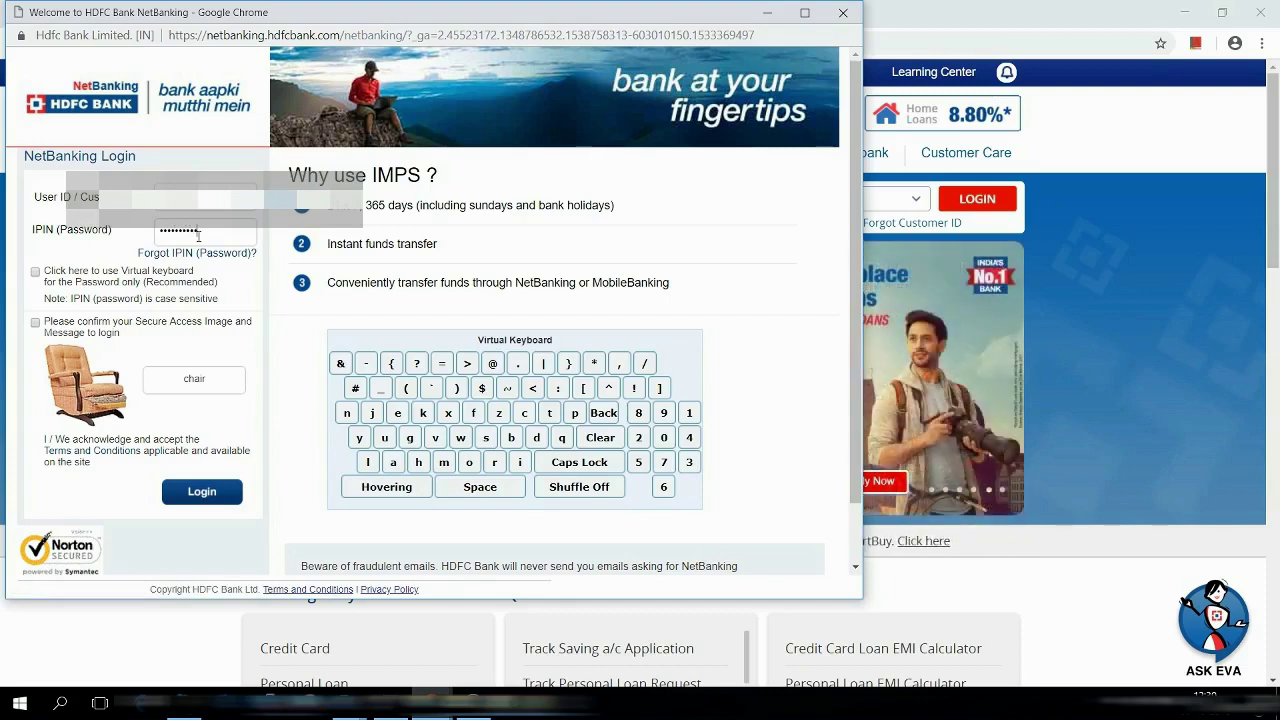
{"action": "left_click", "coordinate": [117, 323]}
{"action": "left_click", "coordinate": [202, 494]}
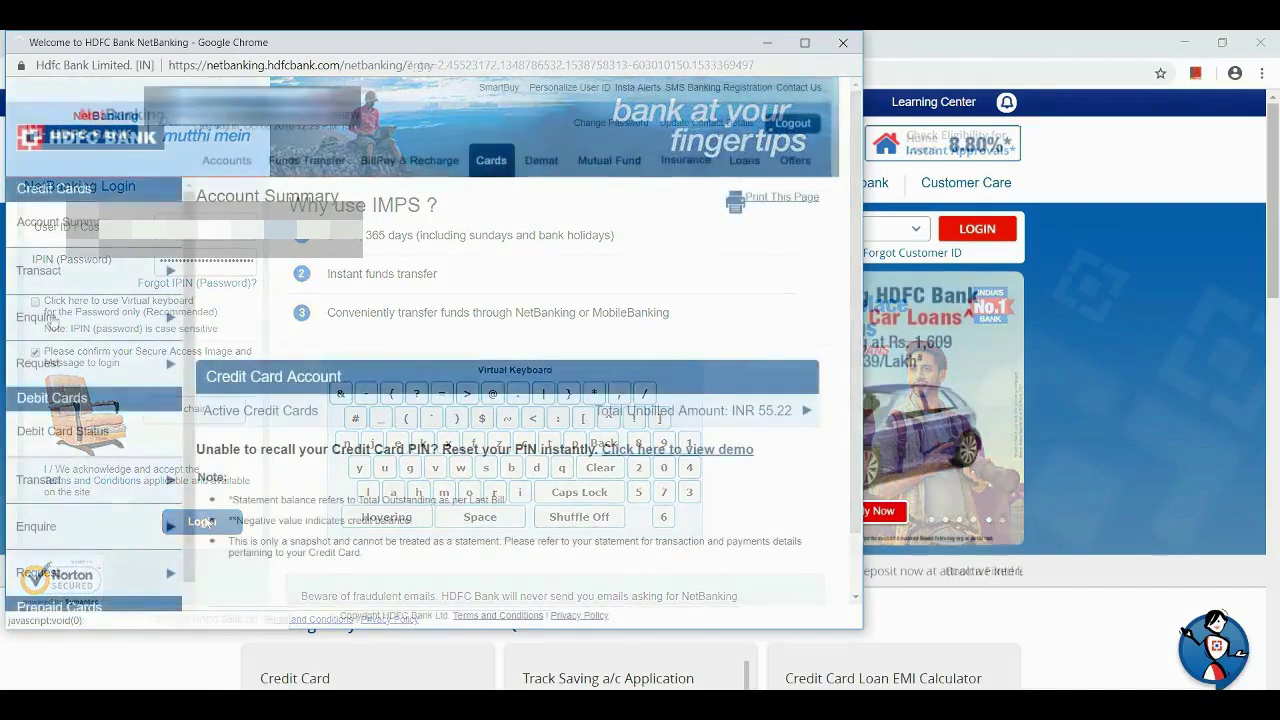
{"action": "left_click", "coordinate": [70, 320]}
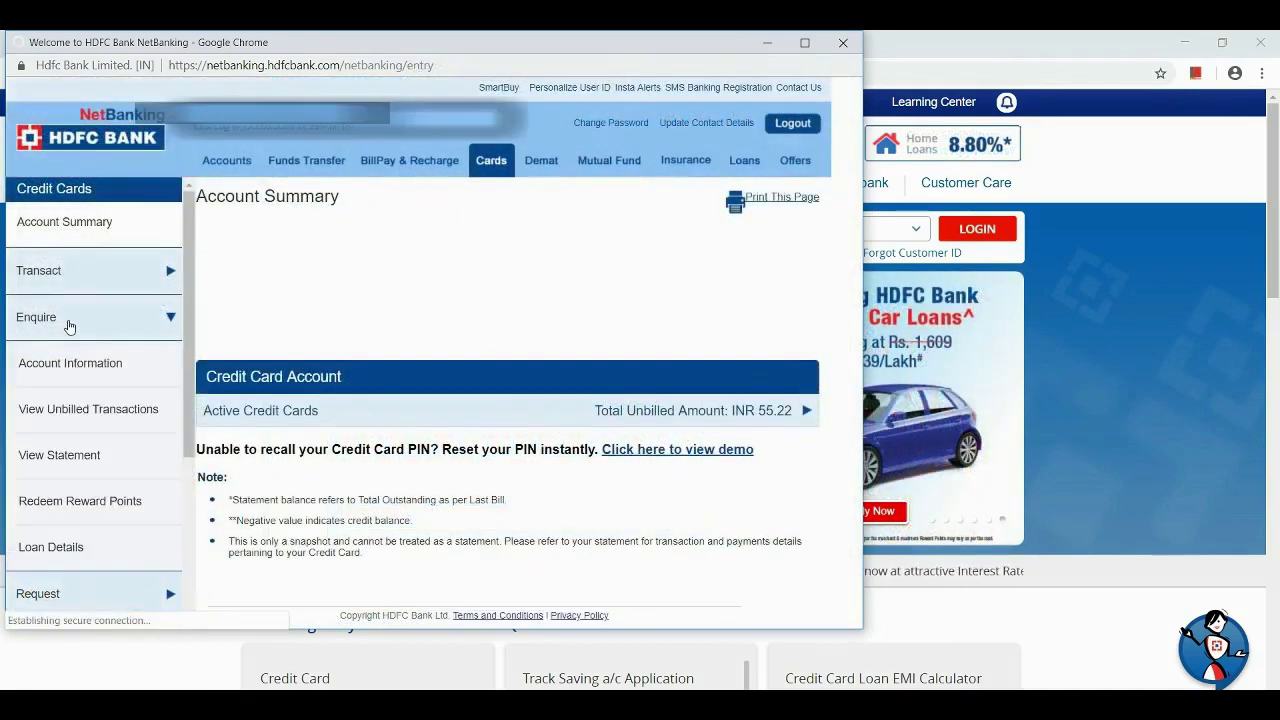
Open Redeem Reward Points for the card, go to Cash Redemption and maximize the window.
{"action": "left_click", "coordinate": [105, 512]}
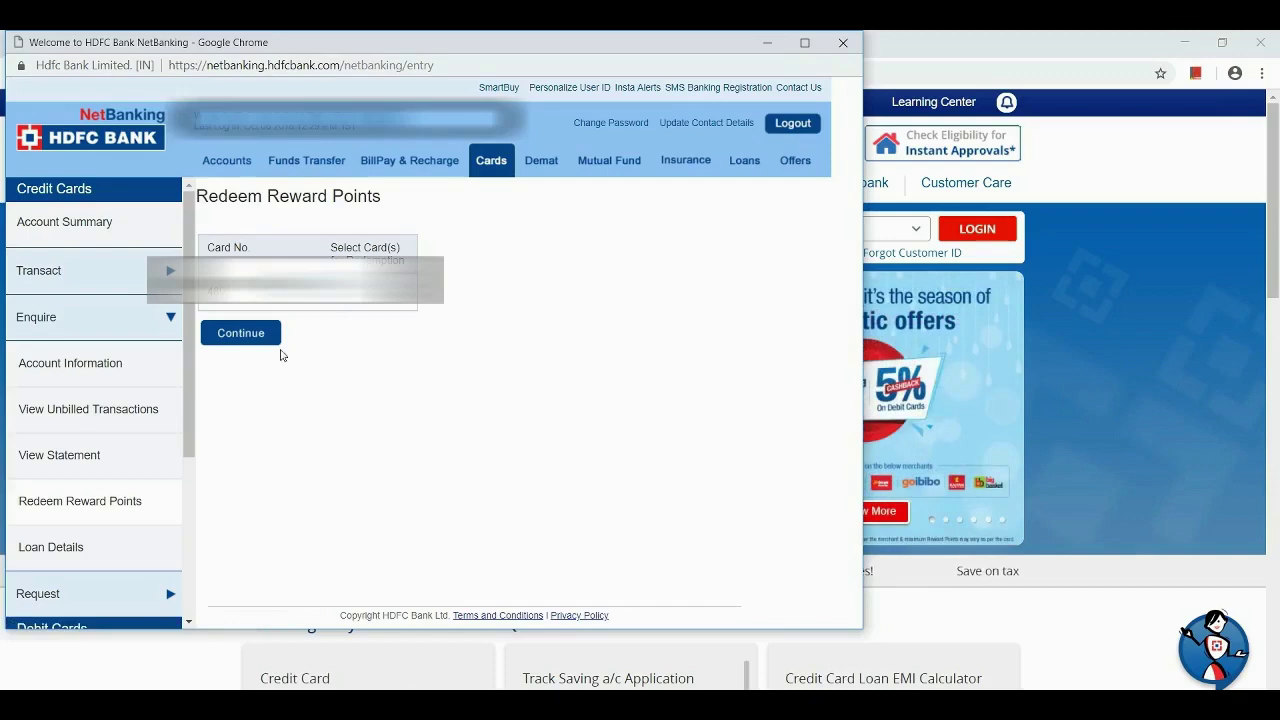
{"action": "left_click", "coordinate": [255, 333]}
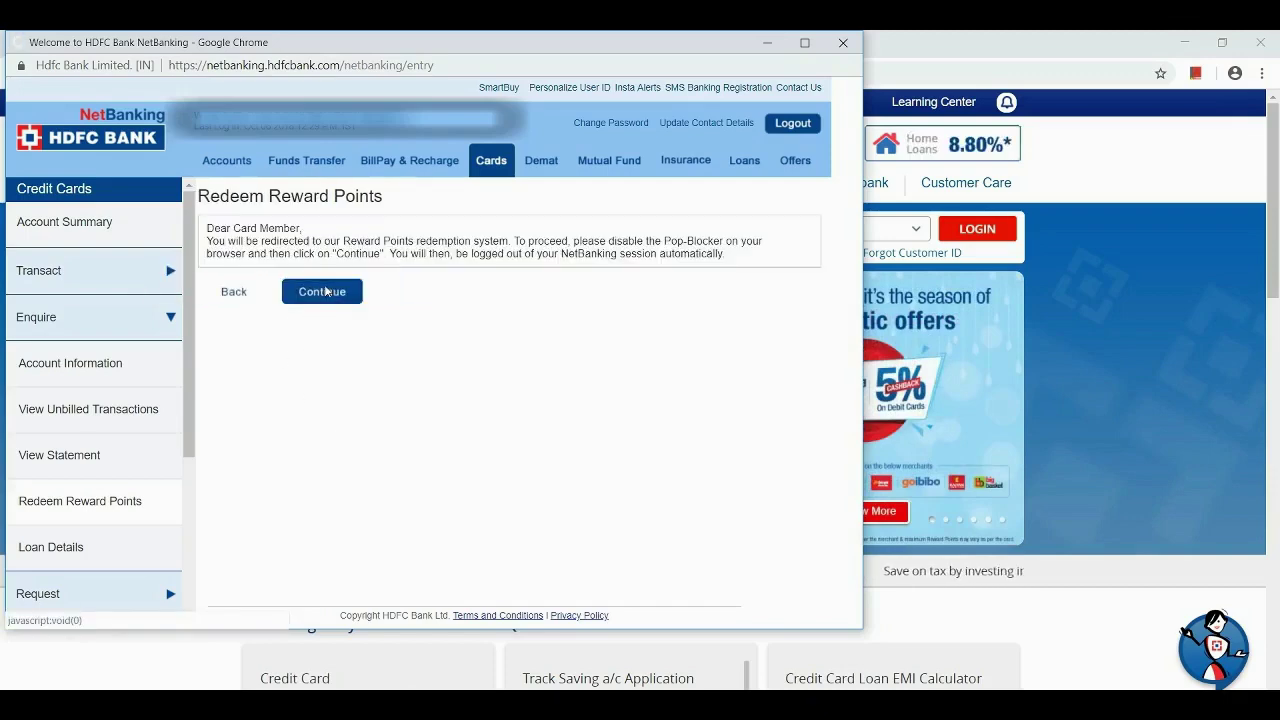
{"action": "left_click", "coordinate": [326, 291]}
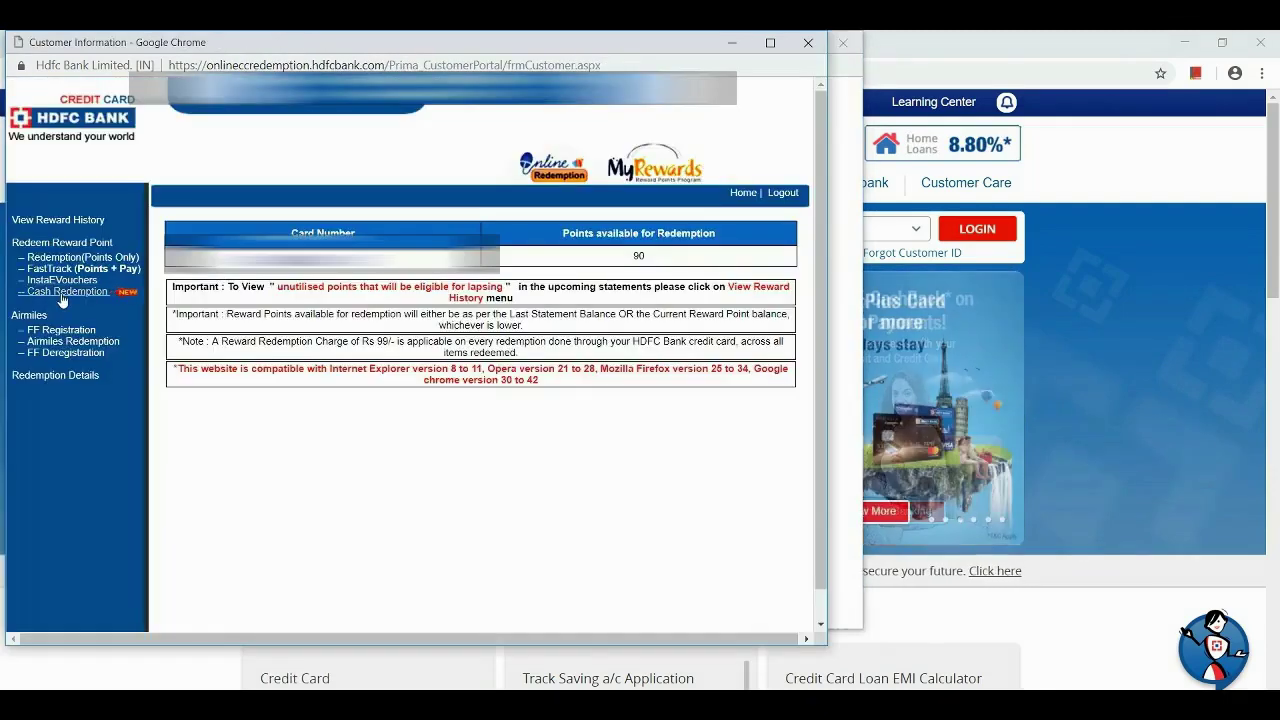
{"action": "left_click", "coordinate": [61, 292]}
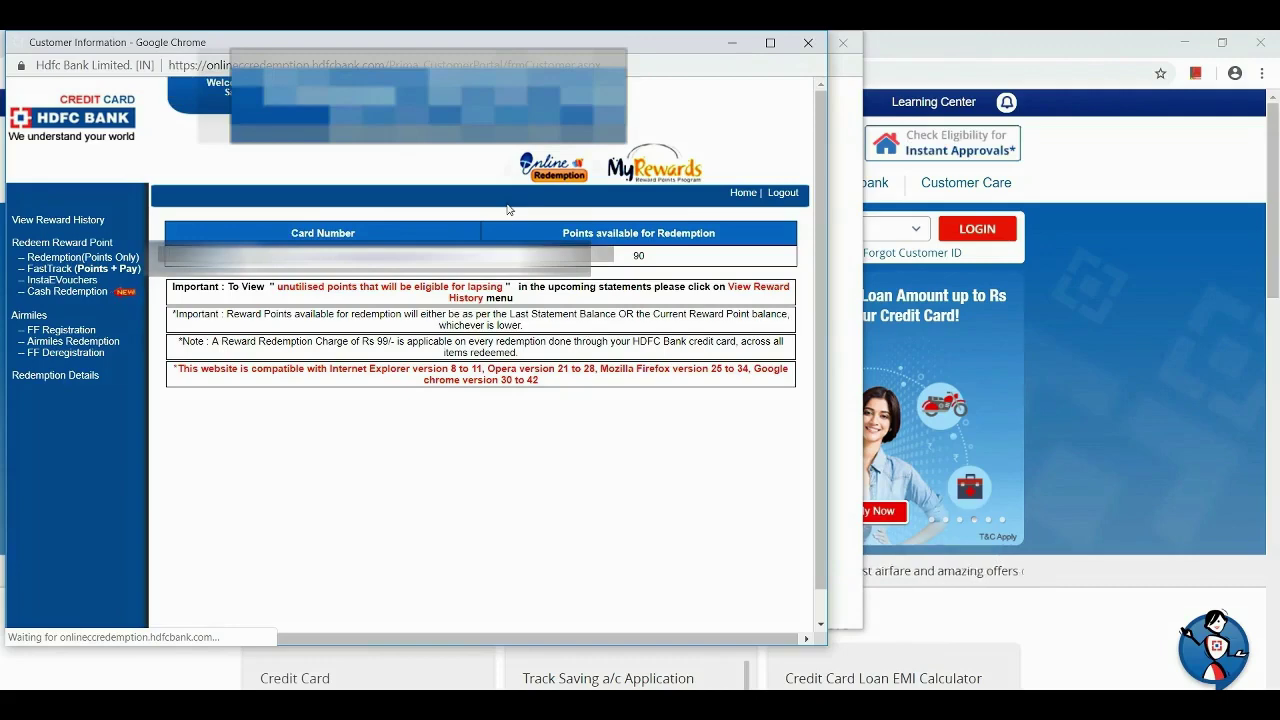
{"action": "left_click", "coordinate": [770, 42]}
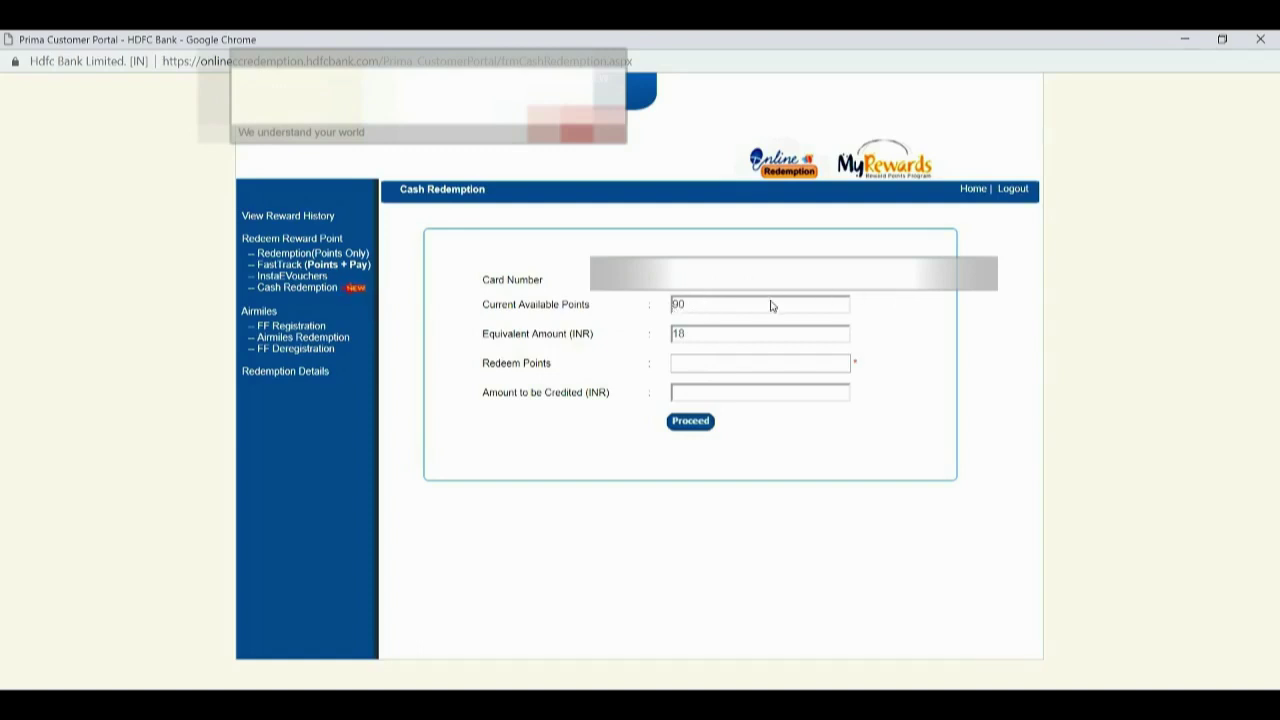
Try redeeming 45 points as cash and dismiss the Rs 250.00 minimum-amount warning.
{"action": "left_click", "coordinate": [700, 362]}
{"action": "type", "text": "45"}
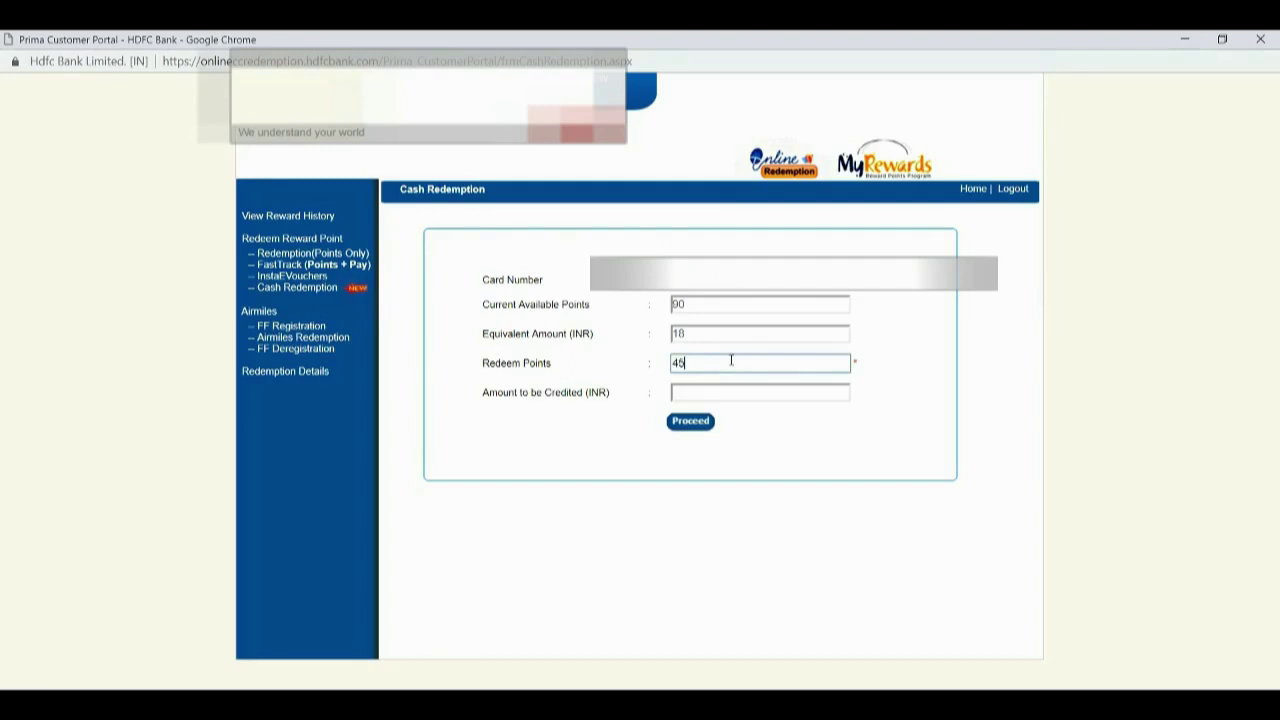
{"action": "left_click", "coordinate": [714, 391]}
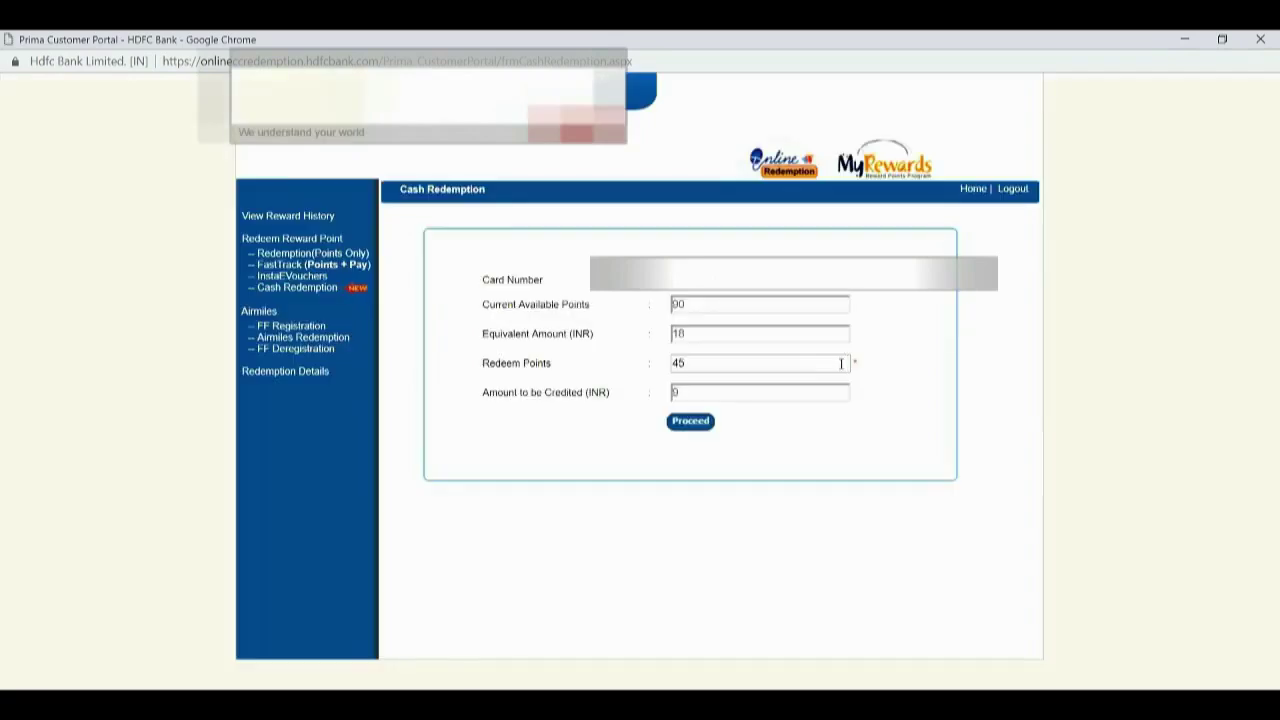
{"action": "left_click", "coordinate": [691, 421]}
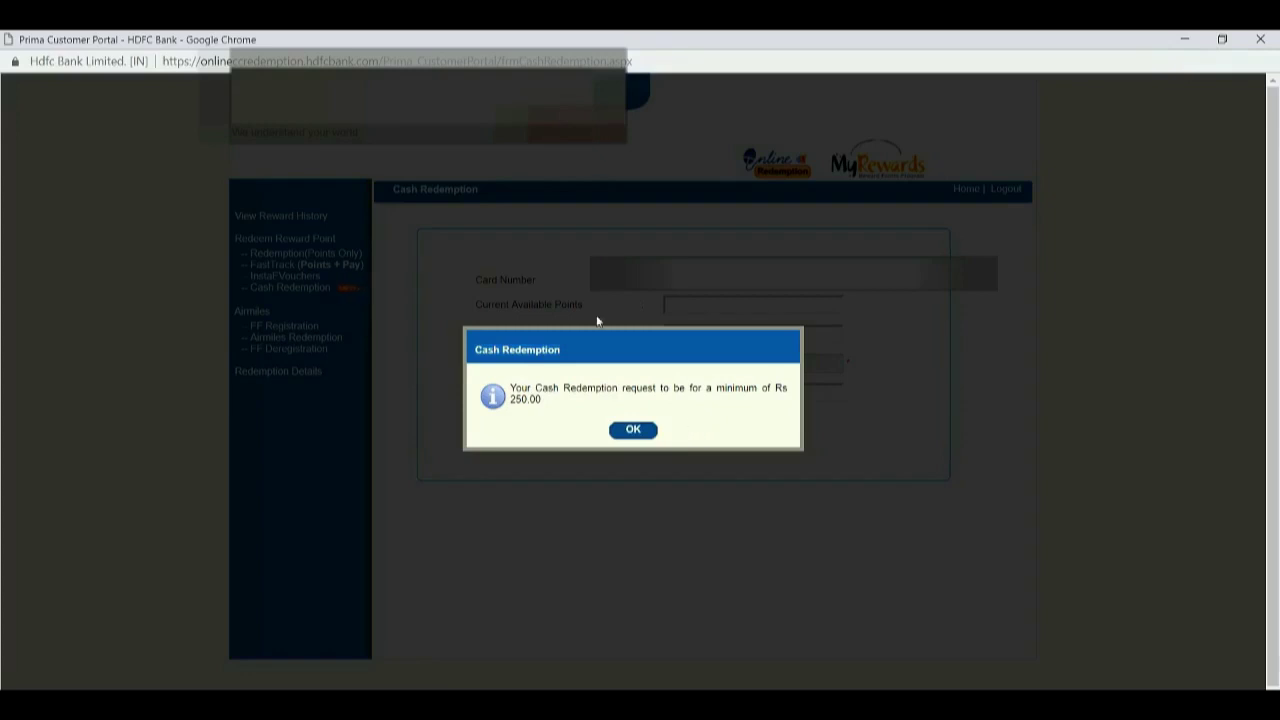
{"action": "left_click_drag", "start_coordinate": [597, 345], "coordinate": [676, 443]}
{"action": "left_click_drag", "start_coordinate": [688, 505], "coordinate": [688, 507]}
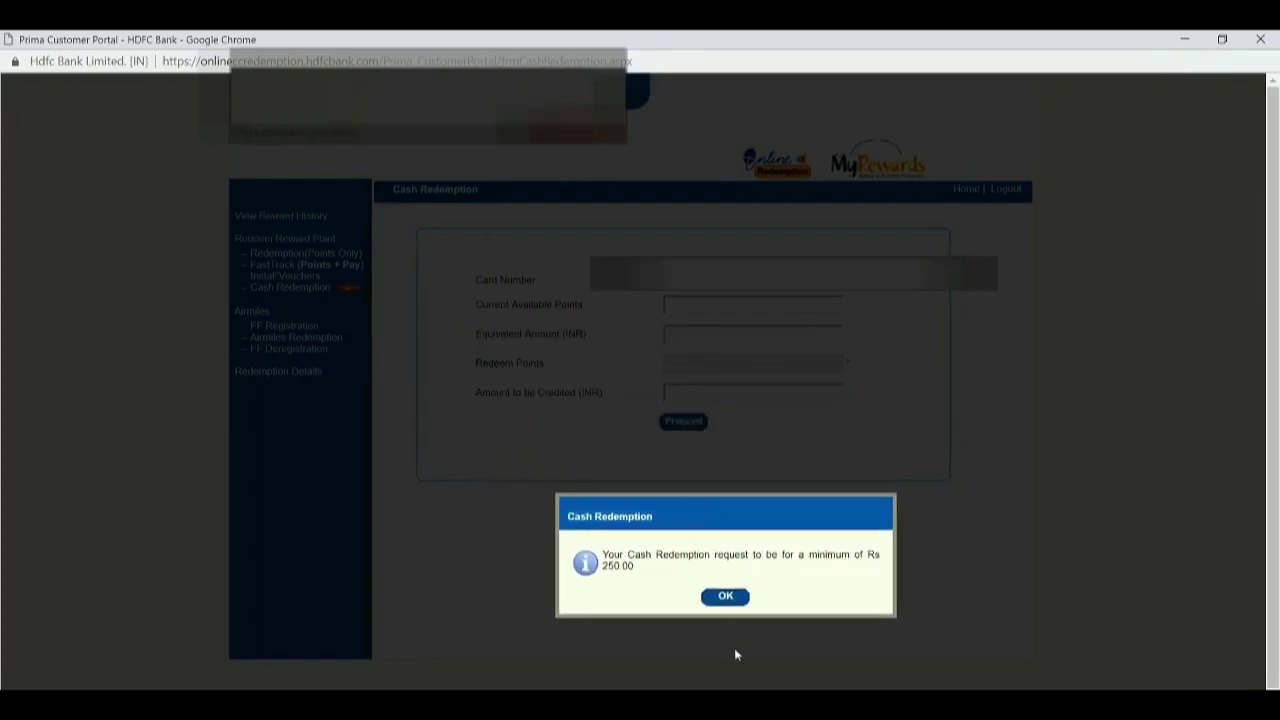
{"action": "left_click", "coordinate": [731, 606]}
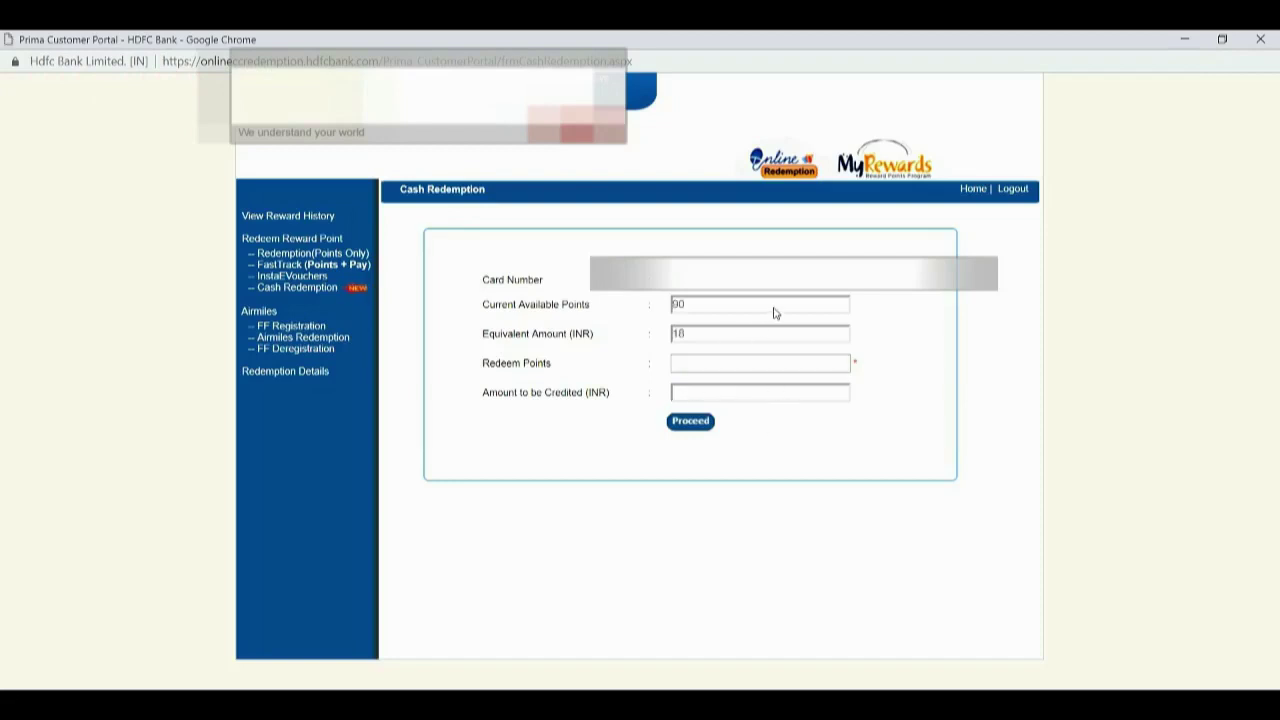
Open the Redemption Details page to review past redemptions.
{"action": "left_click", "coordinate": [266, 374]}
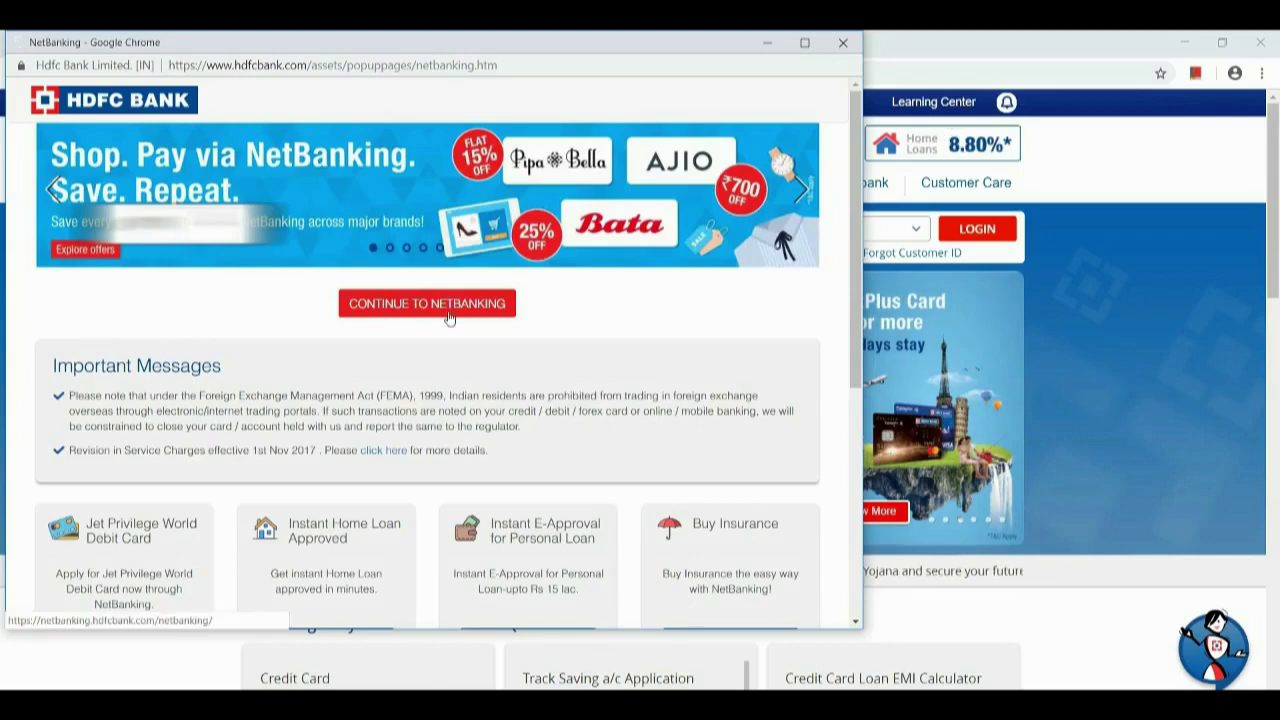
Log in to NetBanking again with the customer ID, confirming the secure access image.
{"action": "left_click", "coordinate": [447, 303]}
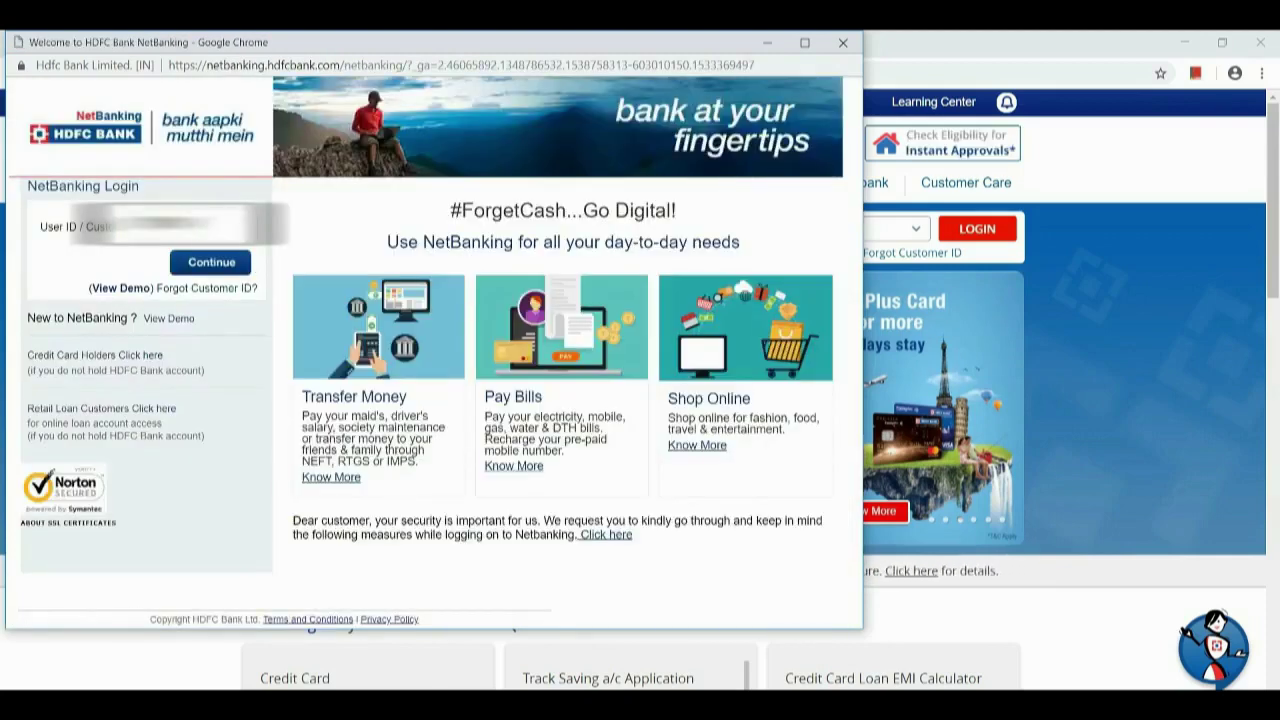
{"action": "key", "text": "Return"}
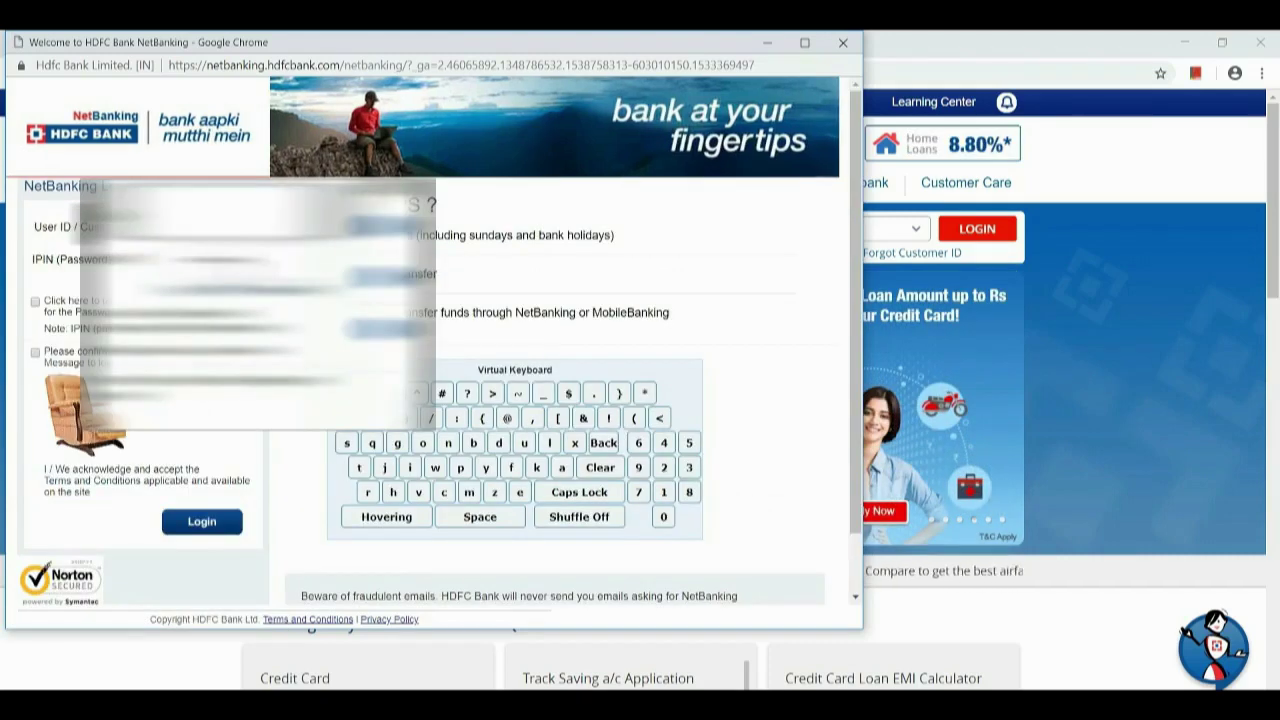
{"action": "left_click", "coordinate": [35, 352]}
{"action": "left_click", "coordinate": [203, 521]}
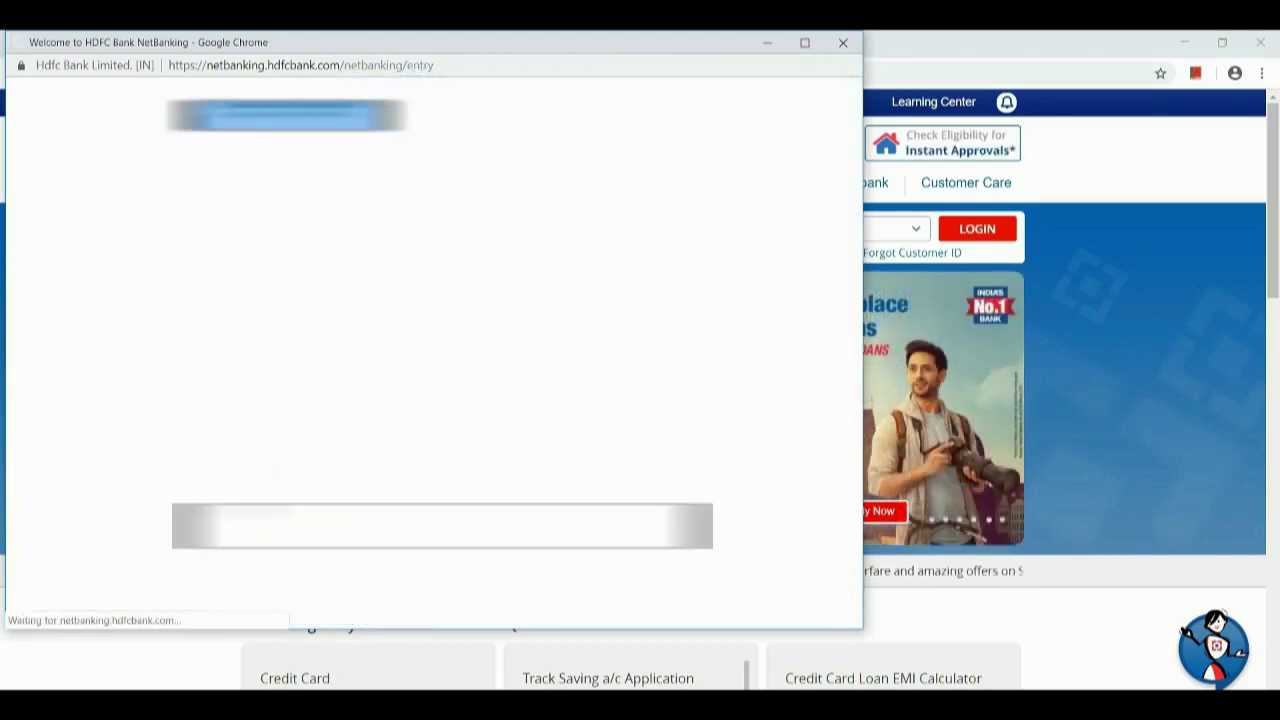
{"action": "scroll", "coordinate": [134, 357], "scroll_direction": "up", "scroll_amount": 10}
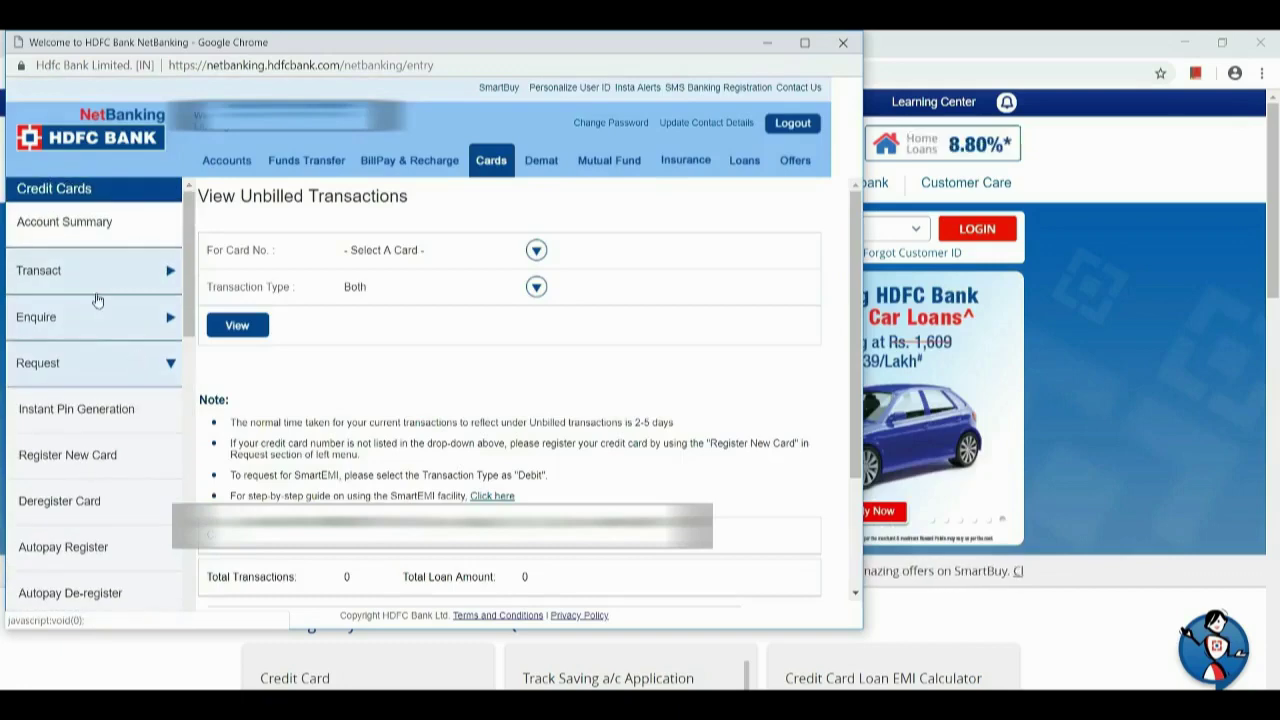
View the September 2018 credit card statement under Enquire > View Statement and download the PDF.
{"action": "left_click", "coordinate": [77, 328]}
{"action": "left_click", "coordinate": [74, 466]}
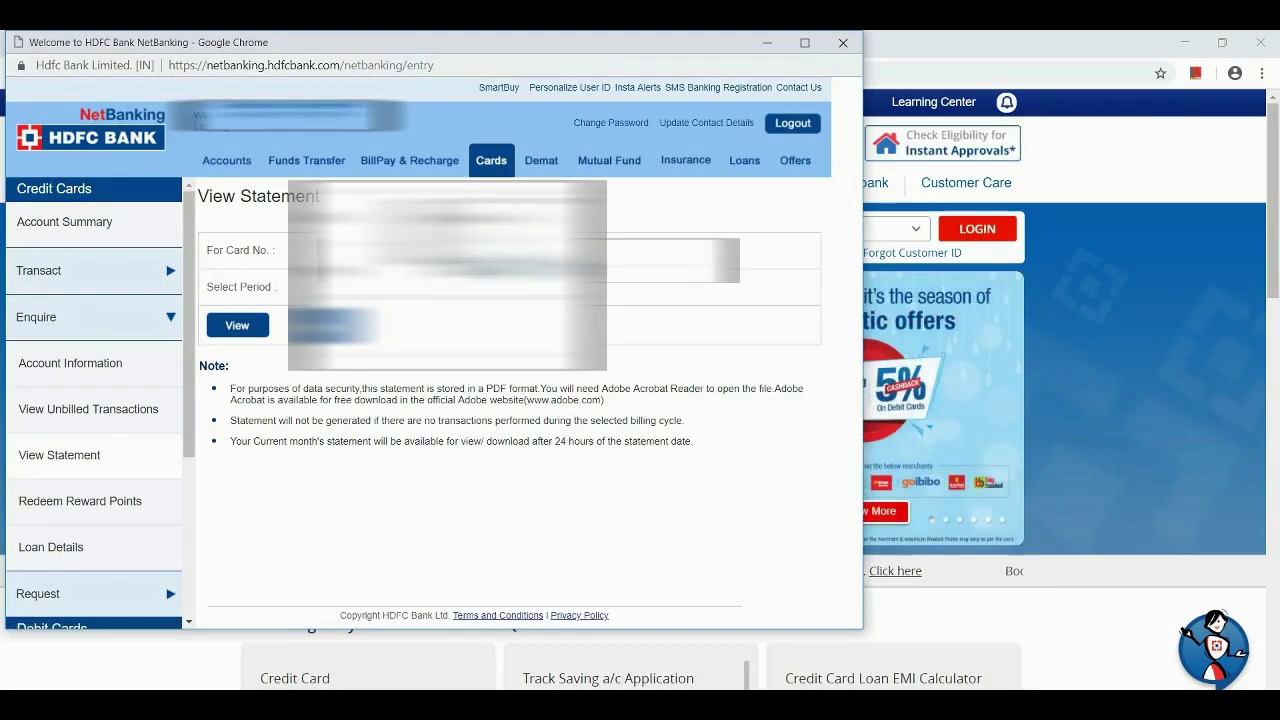
{"action": "left_click", "coordinate": [389, 287]}
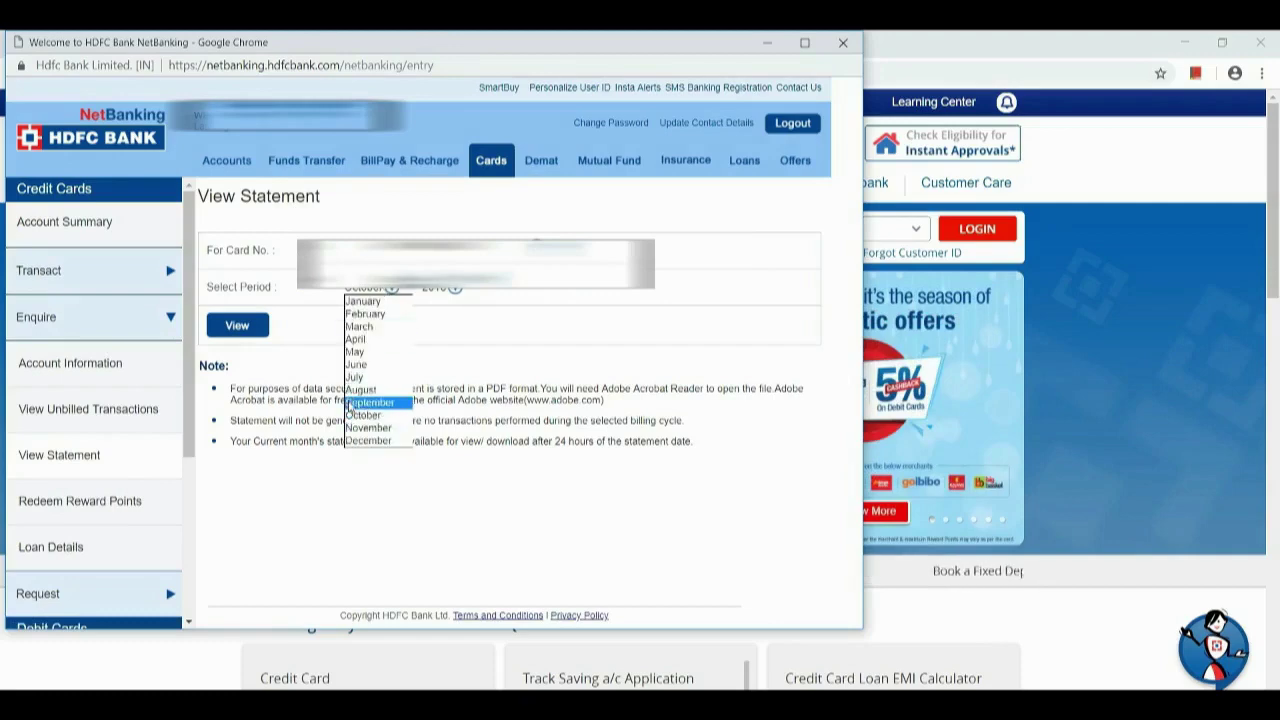
{"action": "left_click", "coordinate": [351, 404]}
{"action": "left_click", "coordinate": [221, 333]}
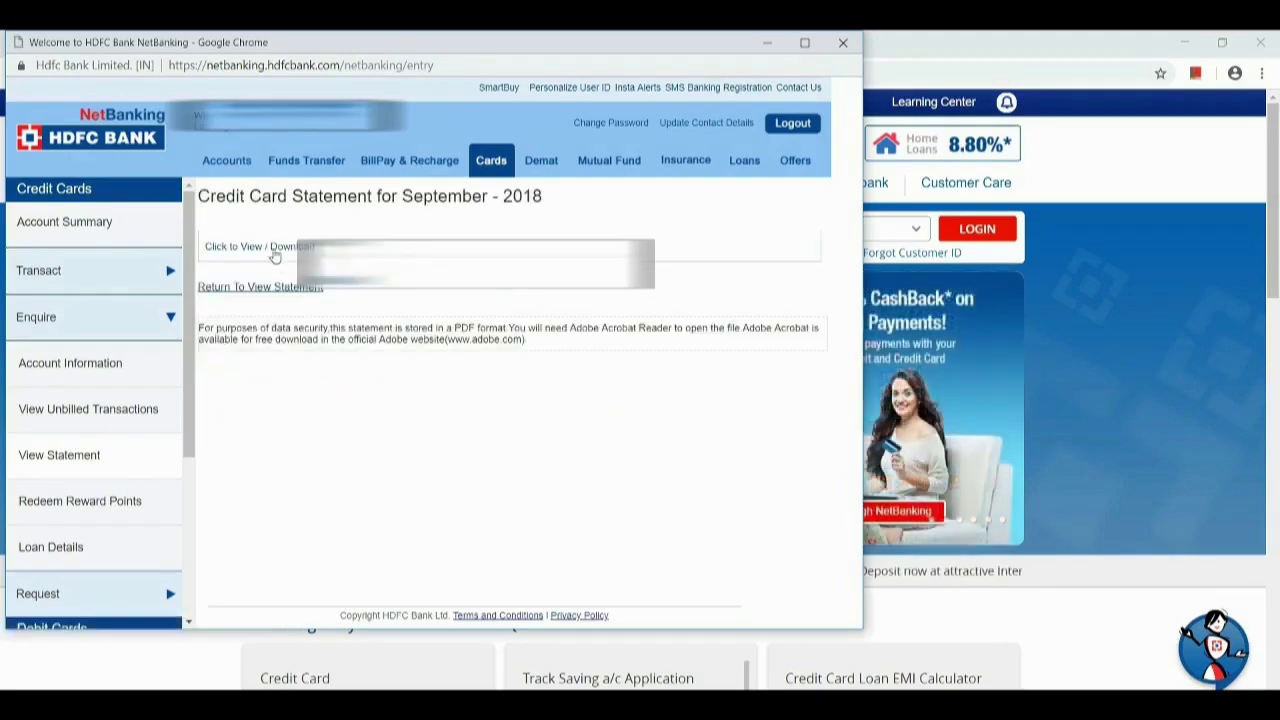
{"action": "left_click", "coordinate": [275, 254]}
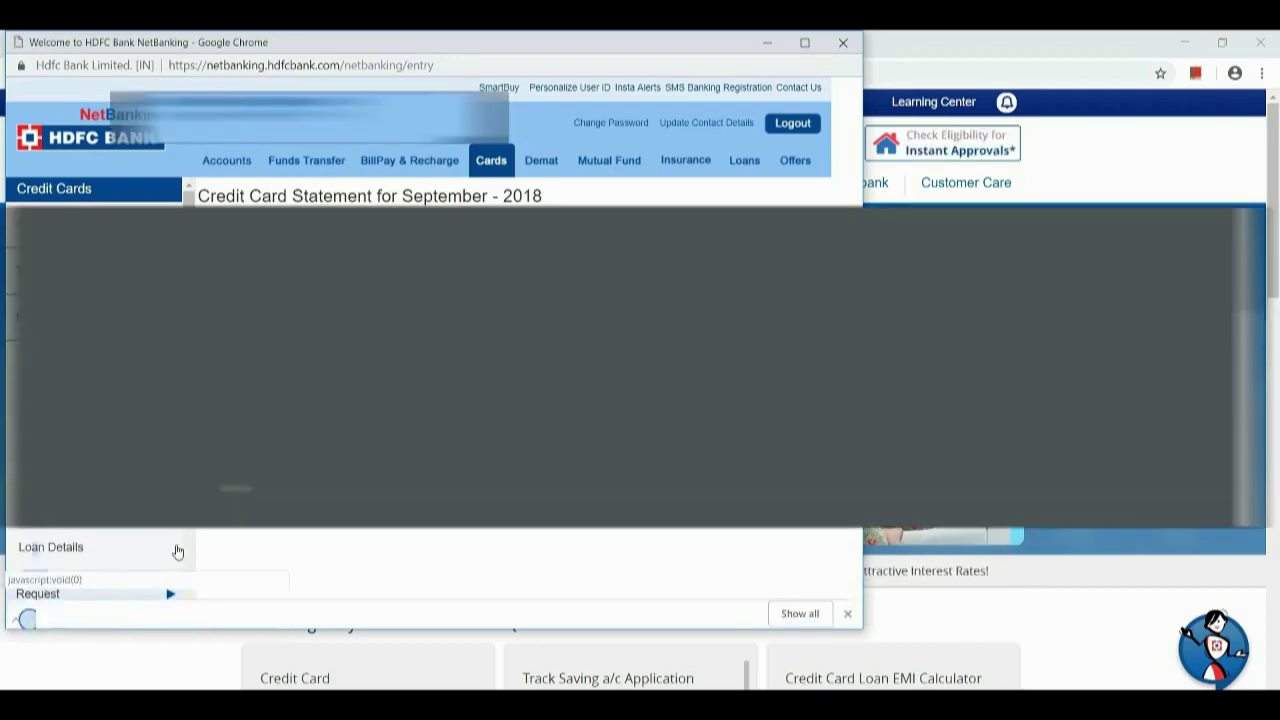
Open the options menu for the downloaded statement file in the download bar.
{"action": "left_click", "coordinate": [178, 609]}
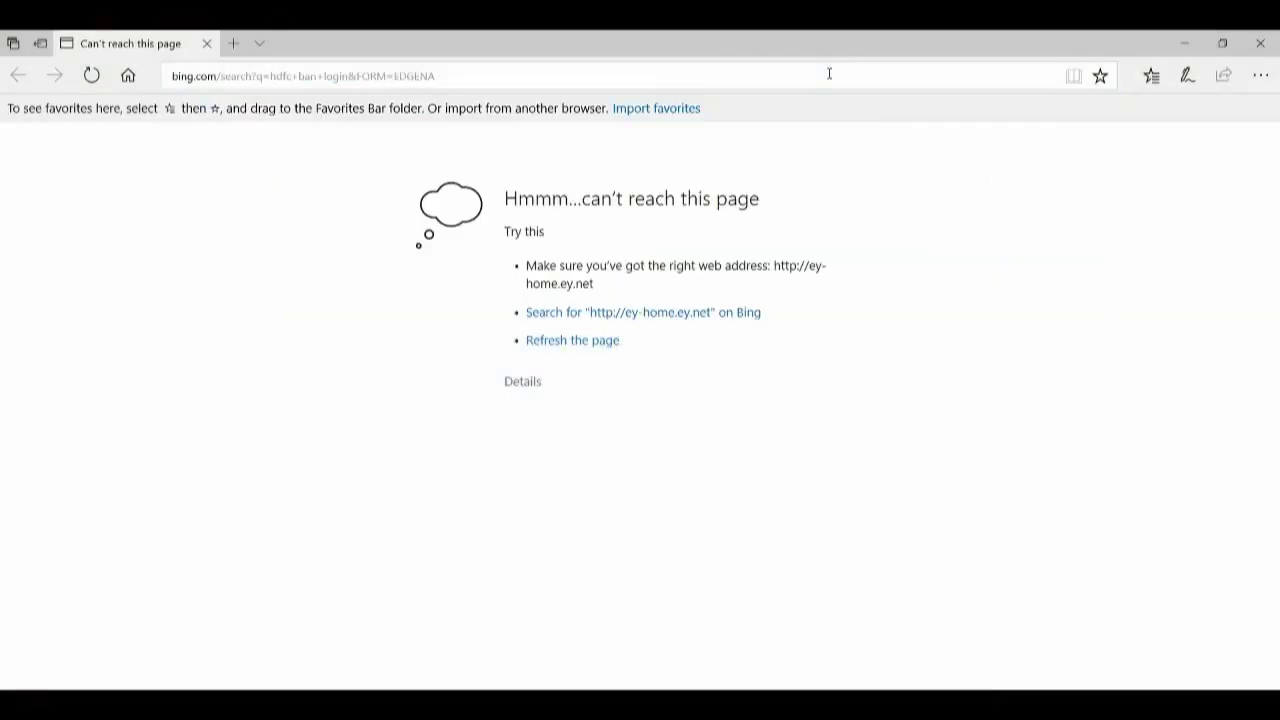
Log in to NetBanking in Edge with the user ID, IPIN and secure image confirmation.
{"action": "left_click", "coordinate": [108, 330]}
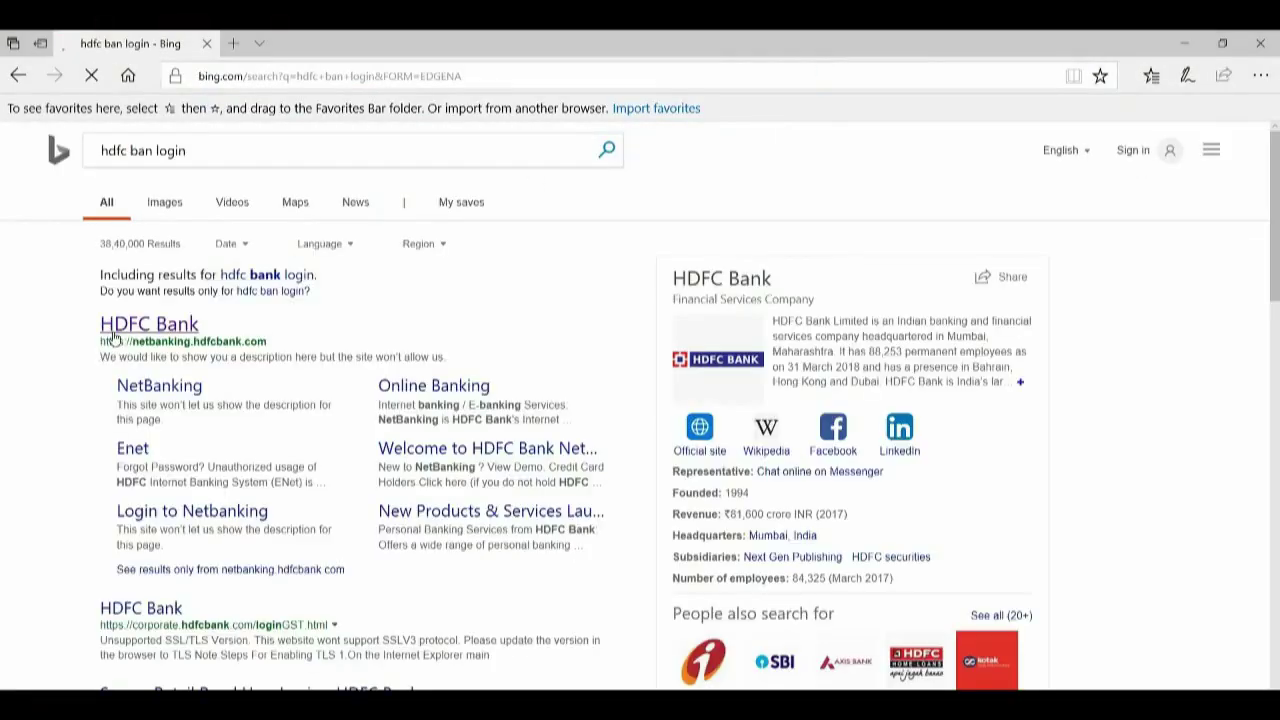
{"action": "type", "text": "1"}
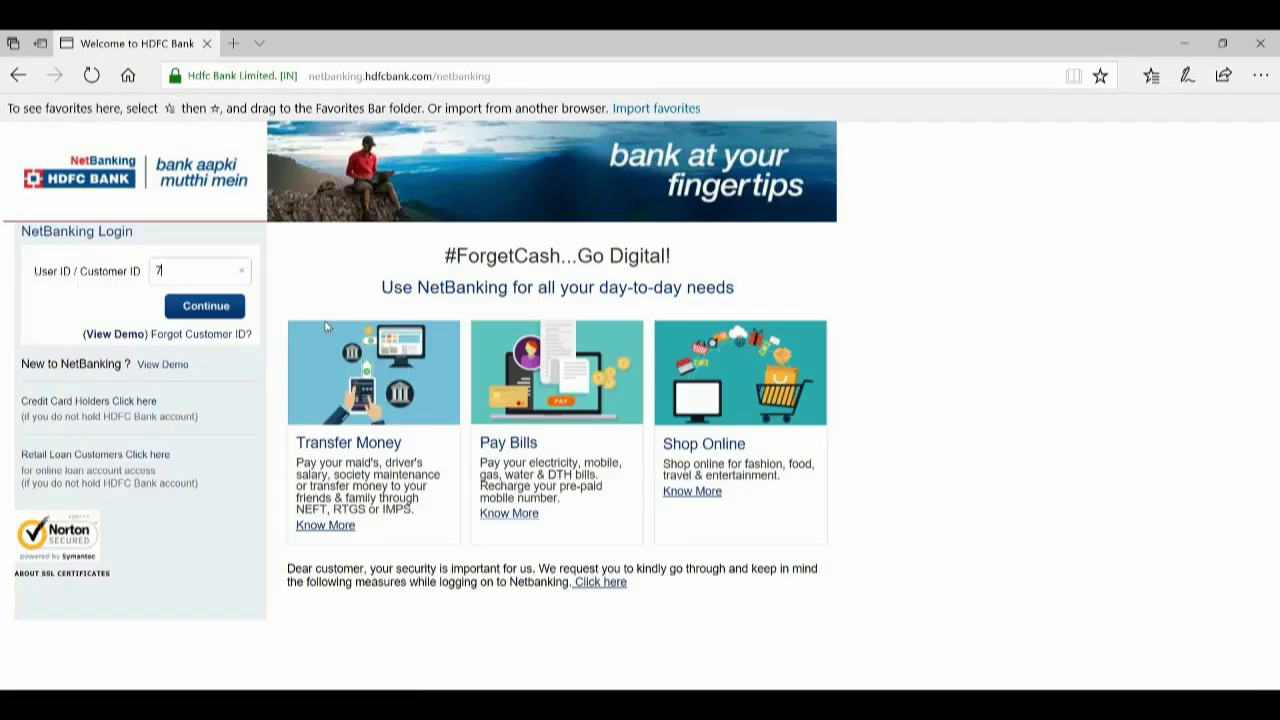
{"action": "type", "text": "2345"}
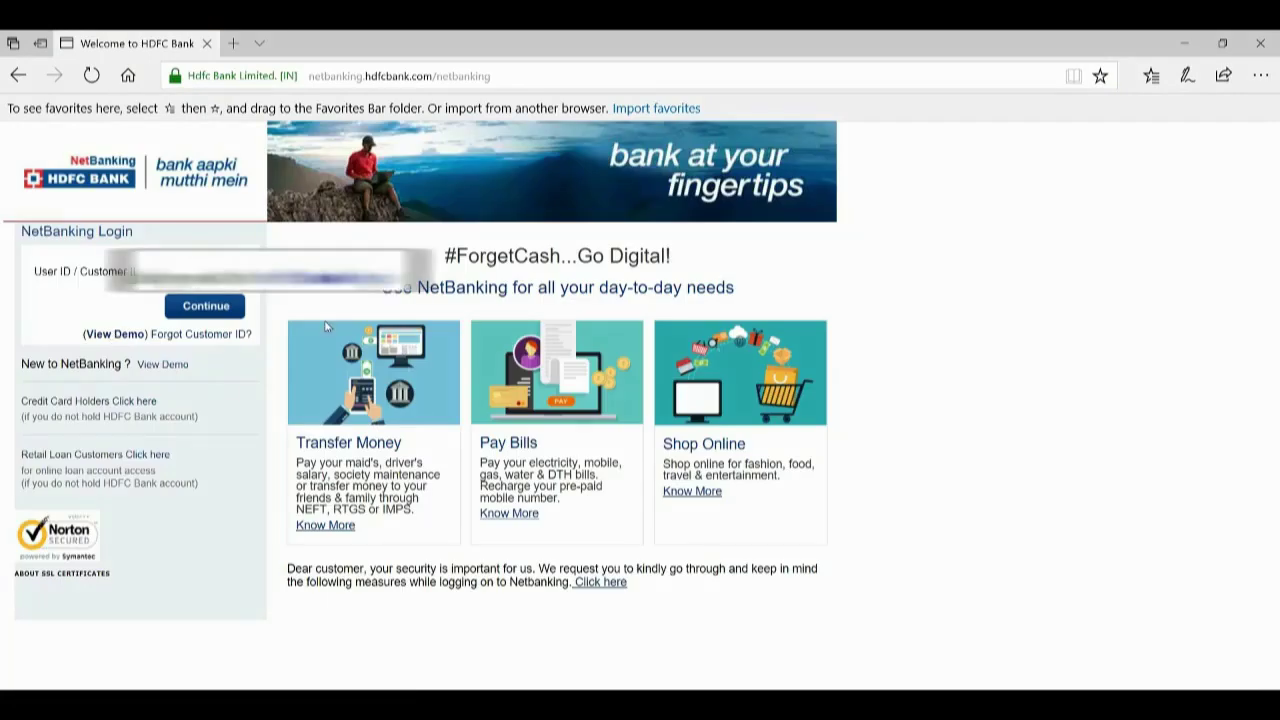
{"action": "left_click", "coordinate": [195, 307]}
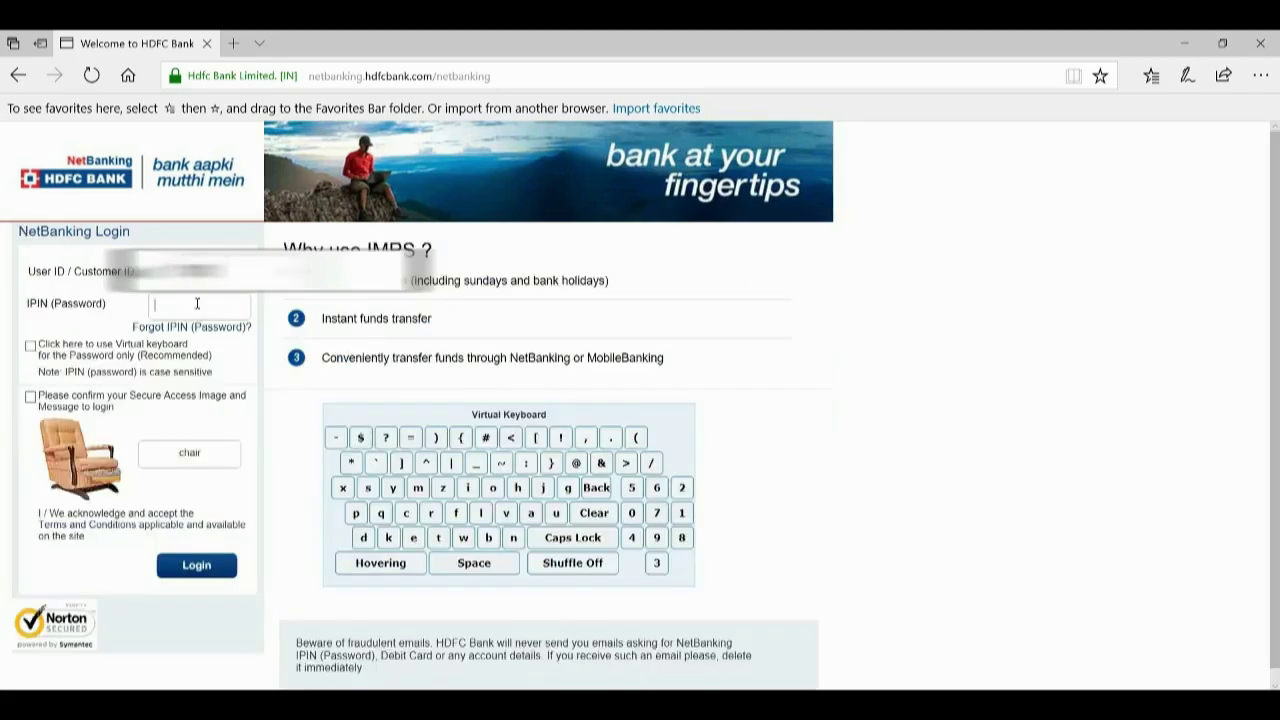
{"action": "type", "text": "**********"}
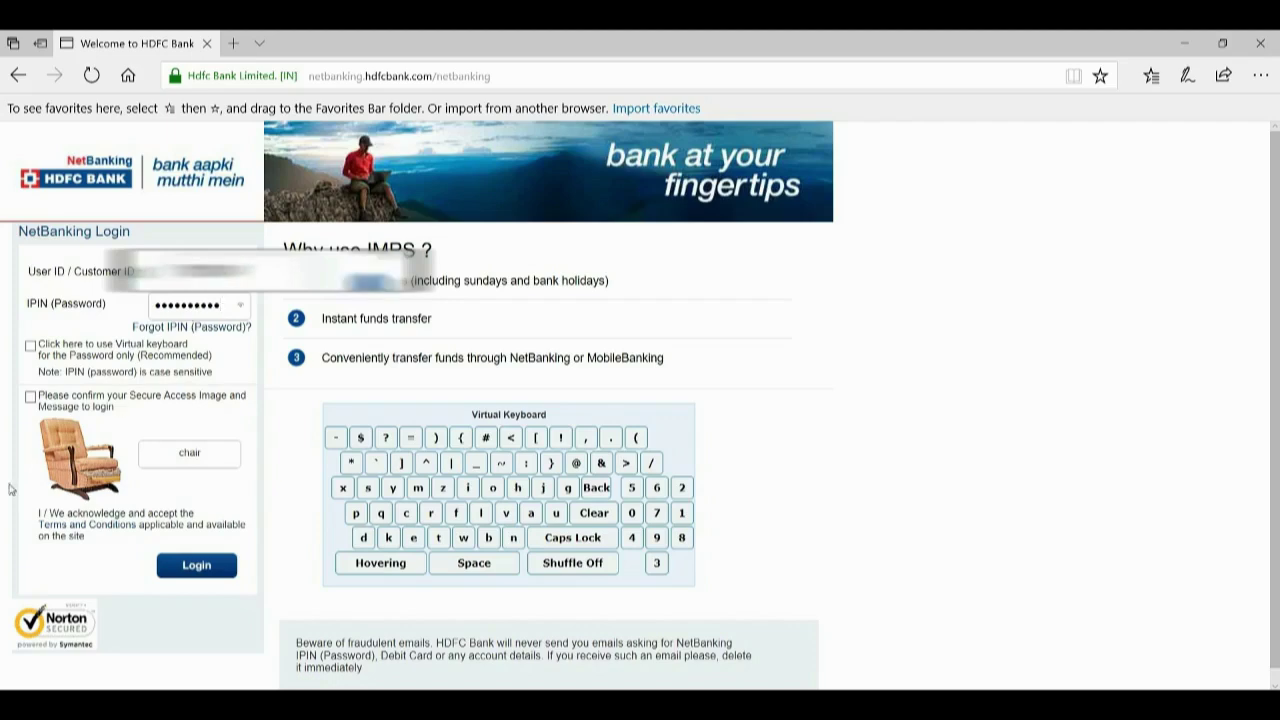
{"action": "left_click", "coordinate": [30, 397]}
{"action": "left_click", "coordinate": [209, 566]}
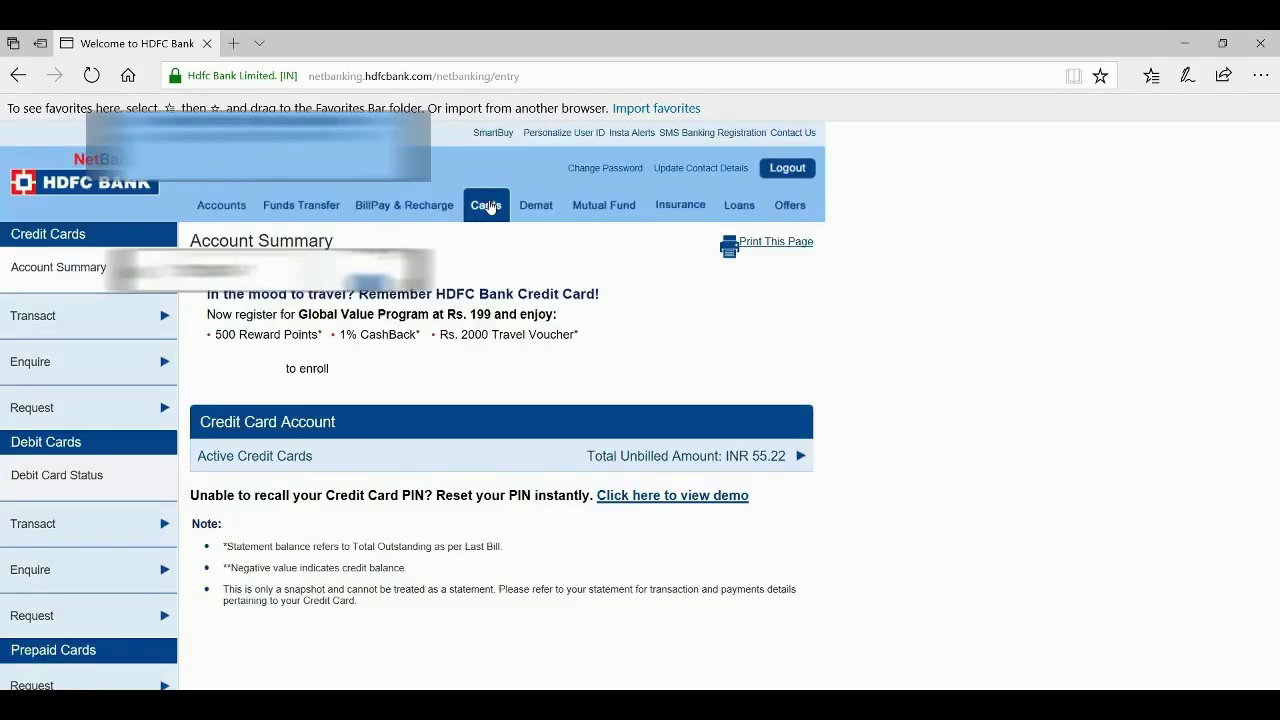
Go to Enquire > Redeem Reward Points and continue past both notices to the redemption site.
{"action": "left_click", "coordinate": [96, 366]}
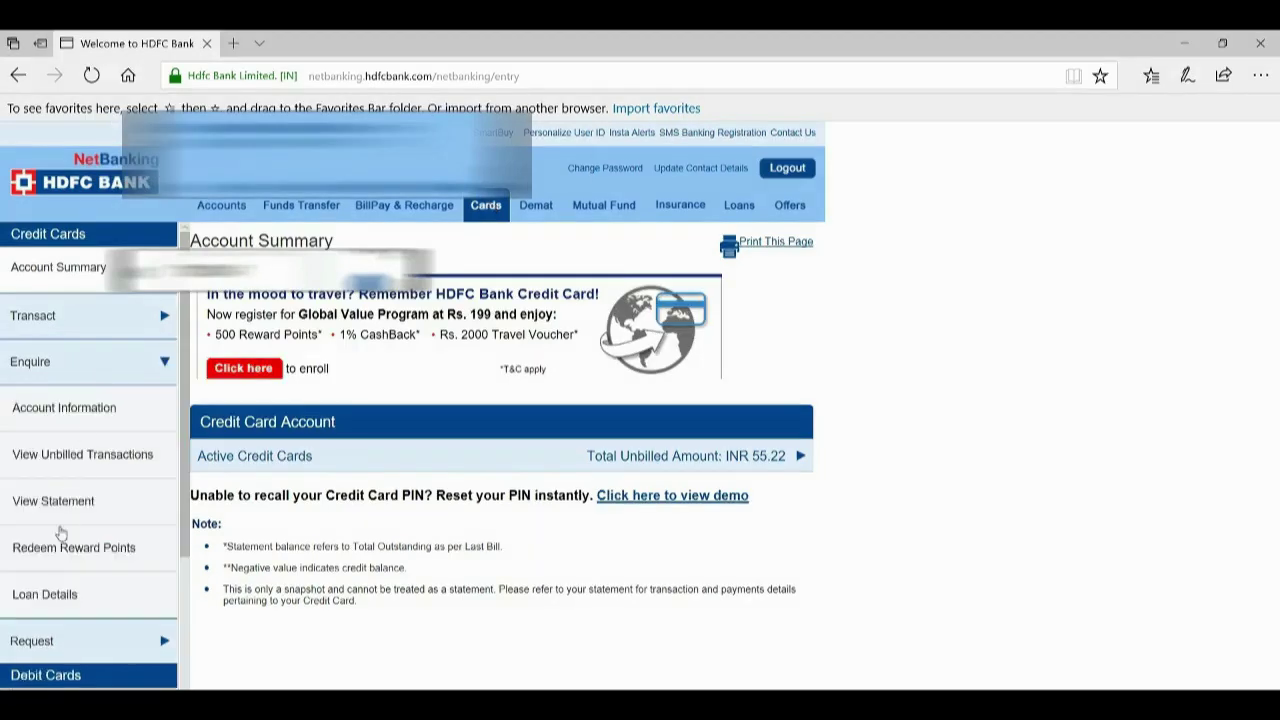
{"action": "left_click", "coordinate": [59, 552]}
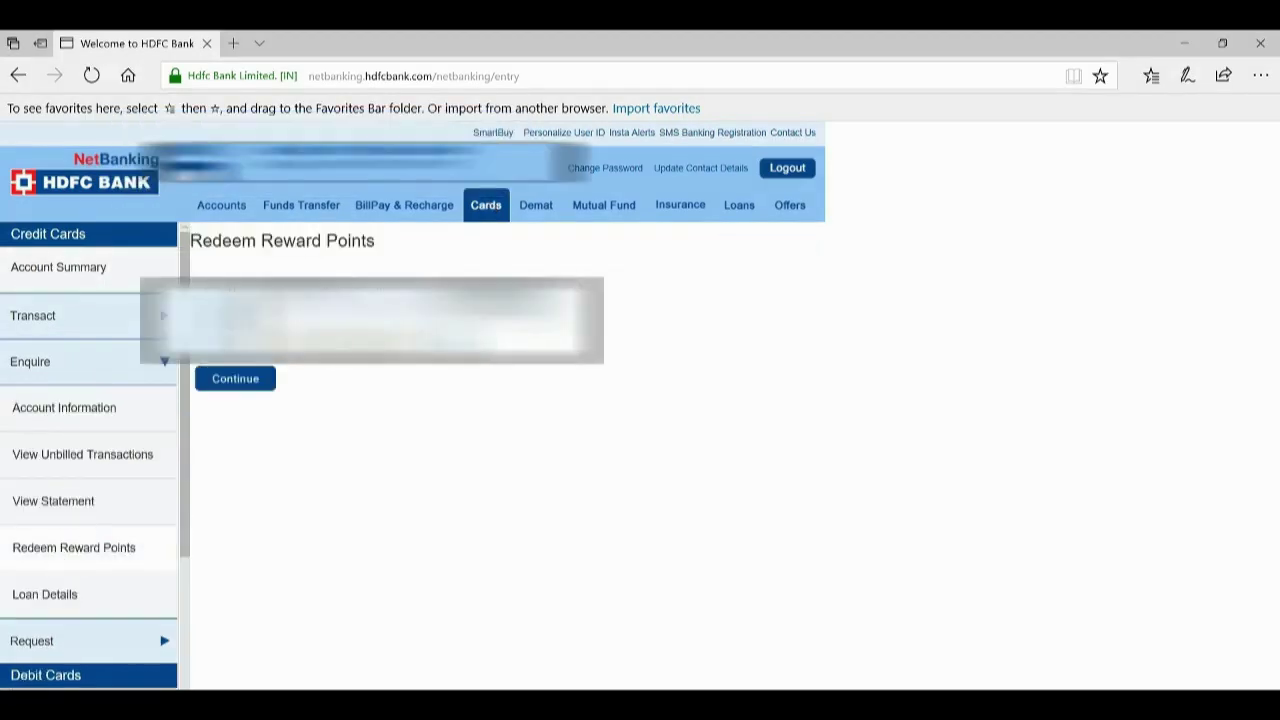
{"action": "left_click", "coordinate": [233, 380]}
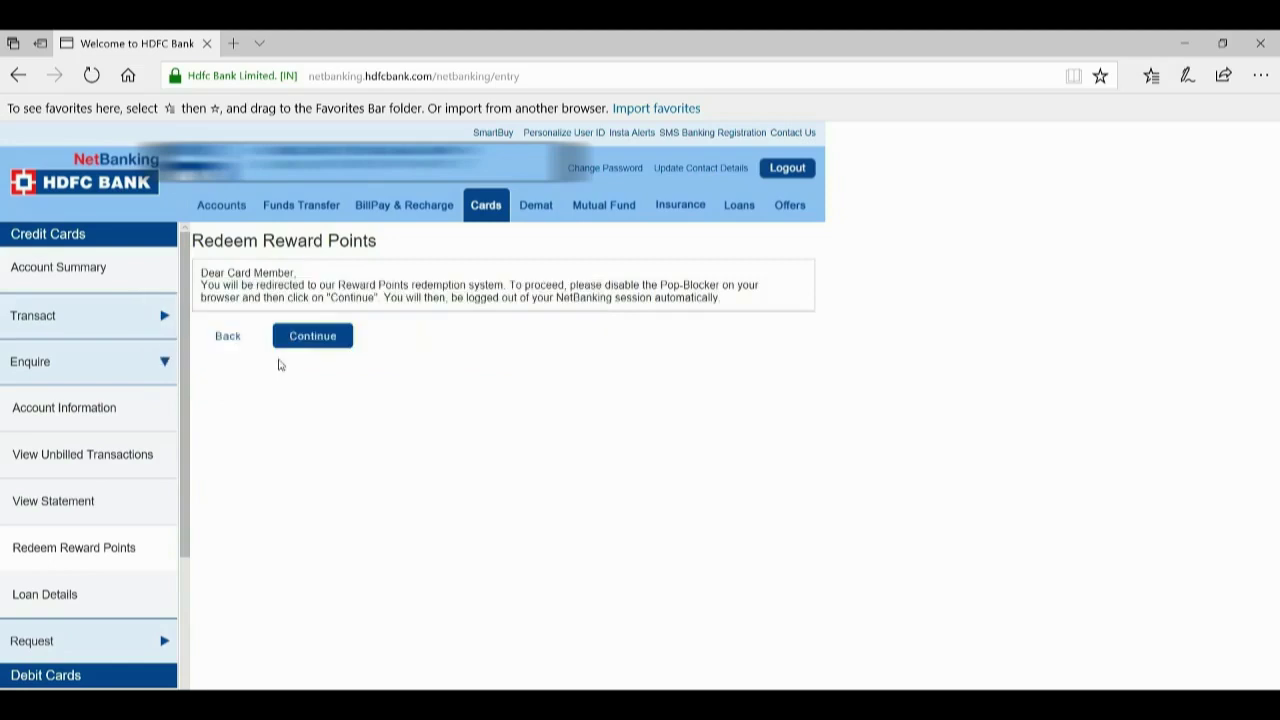
{"action": "left_click", "coordinate": [313, 336]}
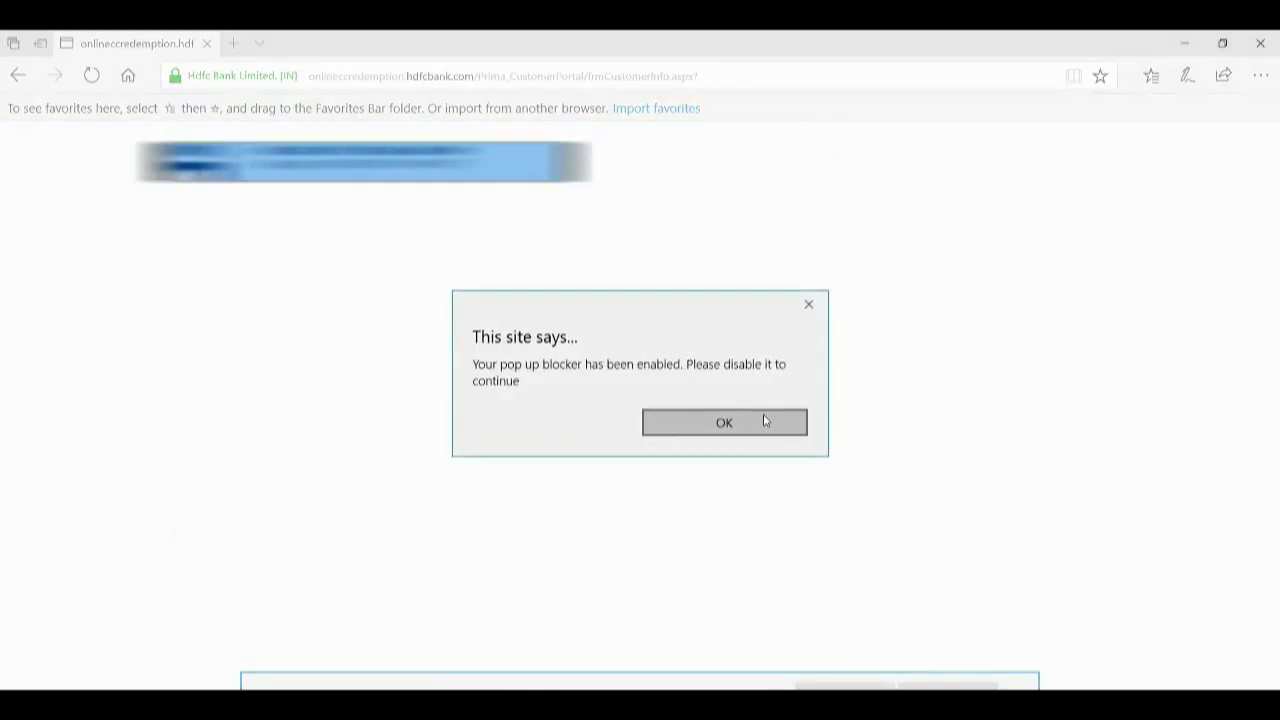
Dismiss the warning and switch Edge's advanced Block pop-ups setting to Off.
{"action": "left_click", "coordinate": [763, 426]}
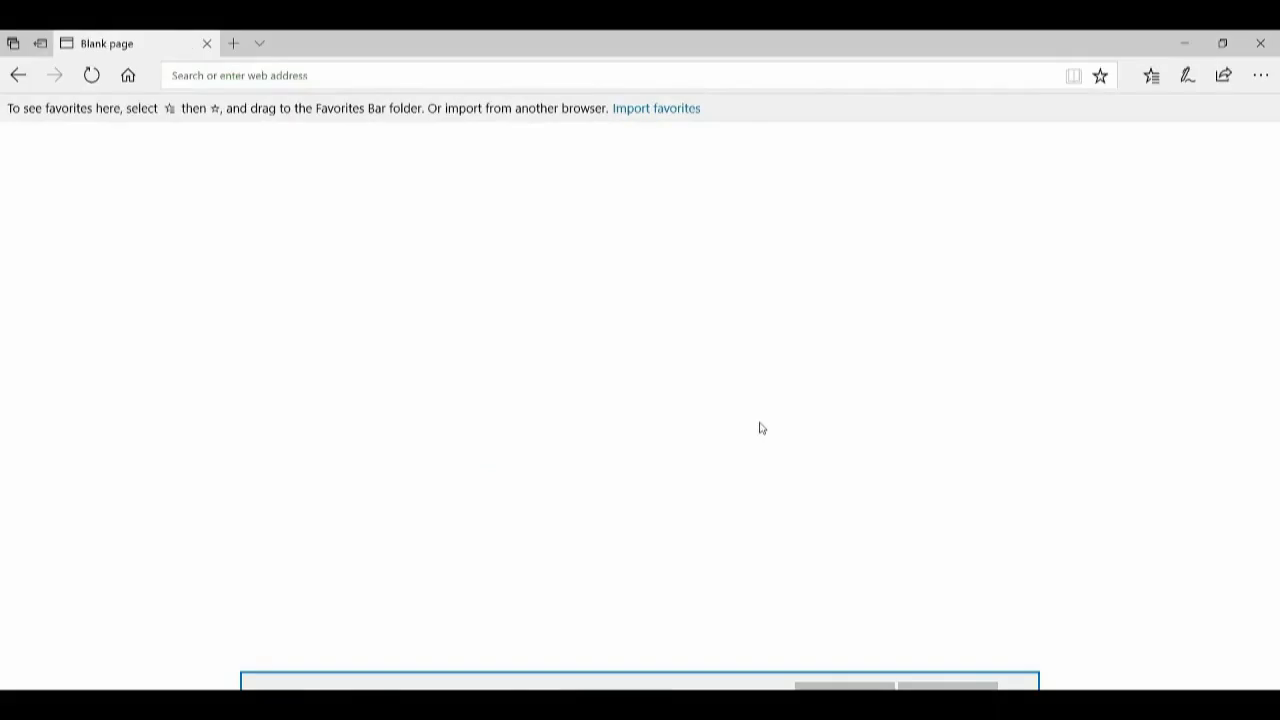
{"action": "left_click", "coordinate": [1260, 75]}
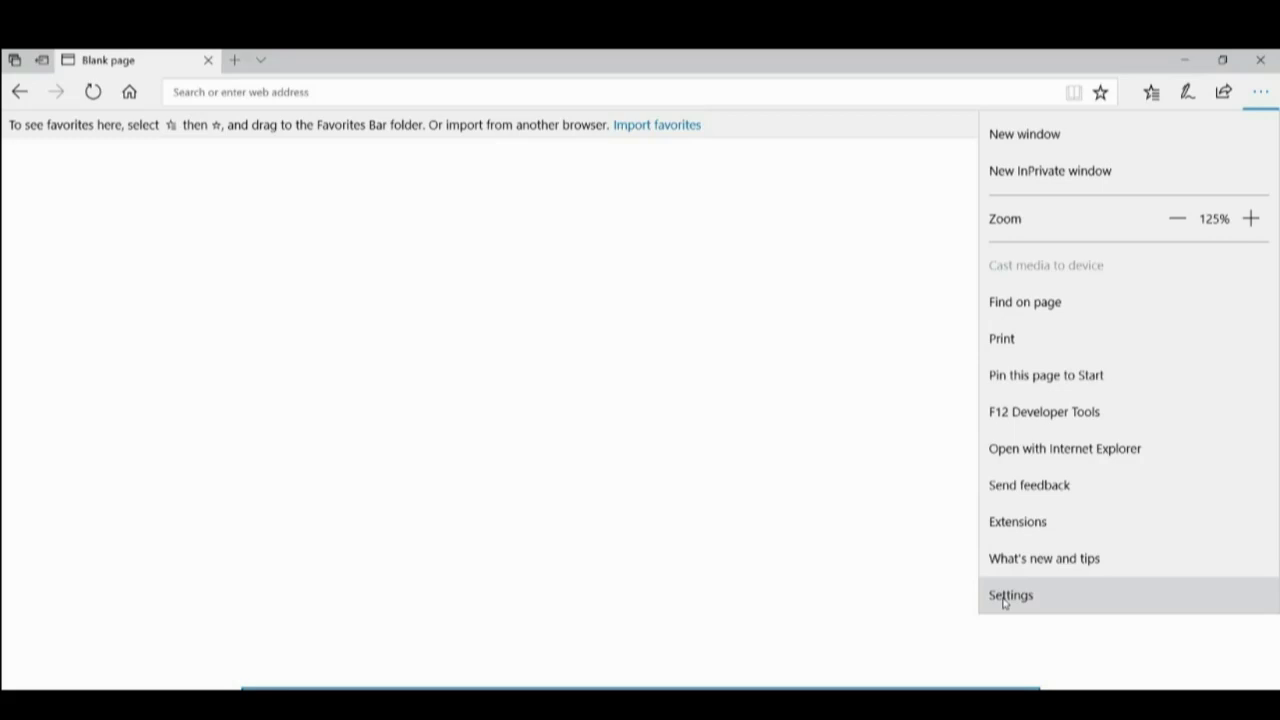
{"action": "left_click", "coordinate": [1003, 597]}
{"action": "scroll", "coordinate": [1043, 503], "scroll_direction": "down", "scroll_amount": 5}
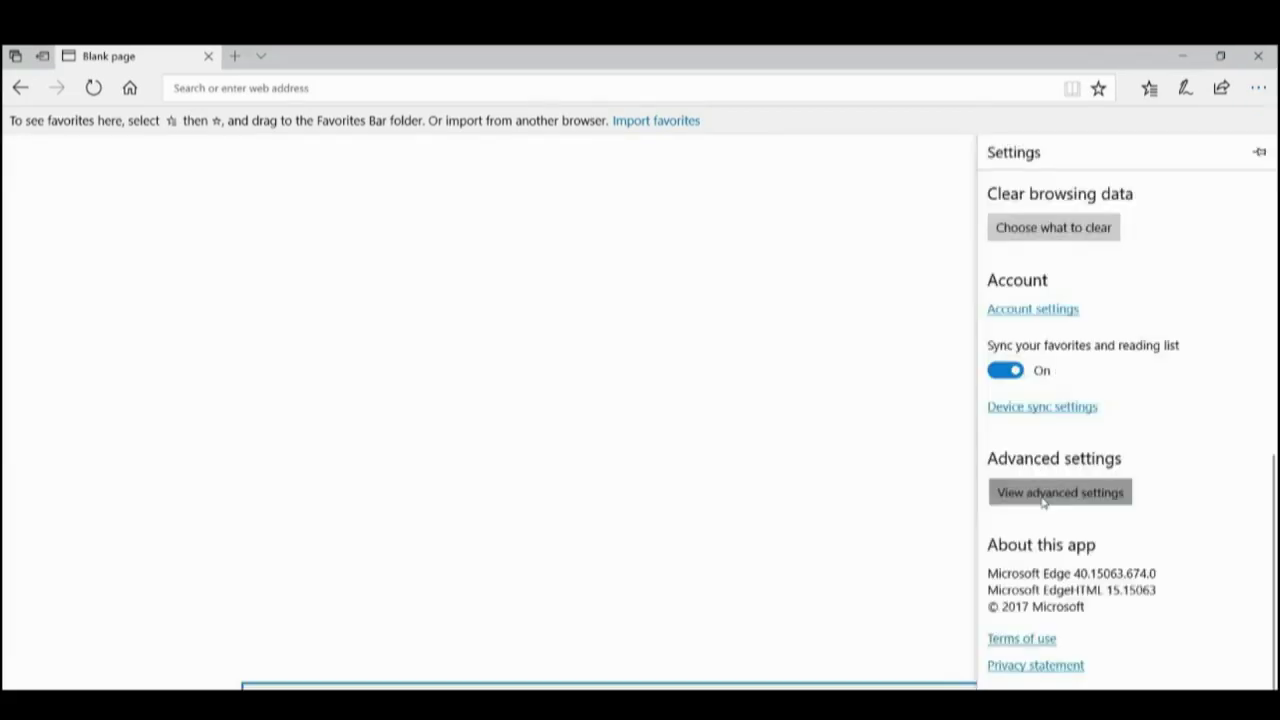
{"action": "left_click", "coordinate": [1043, 503]}
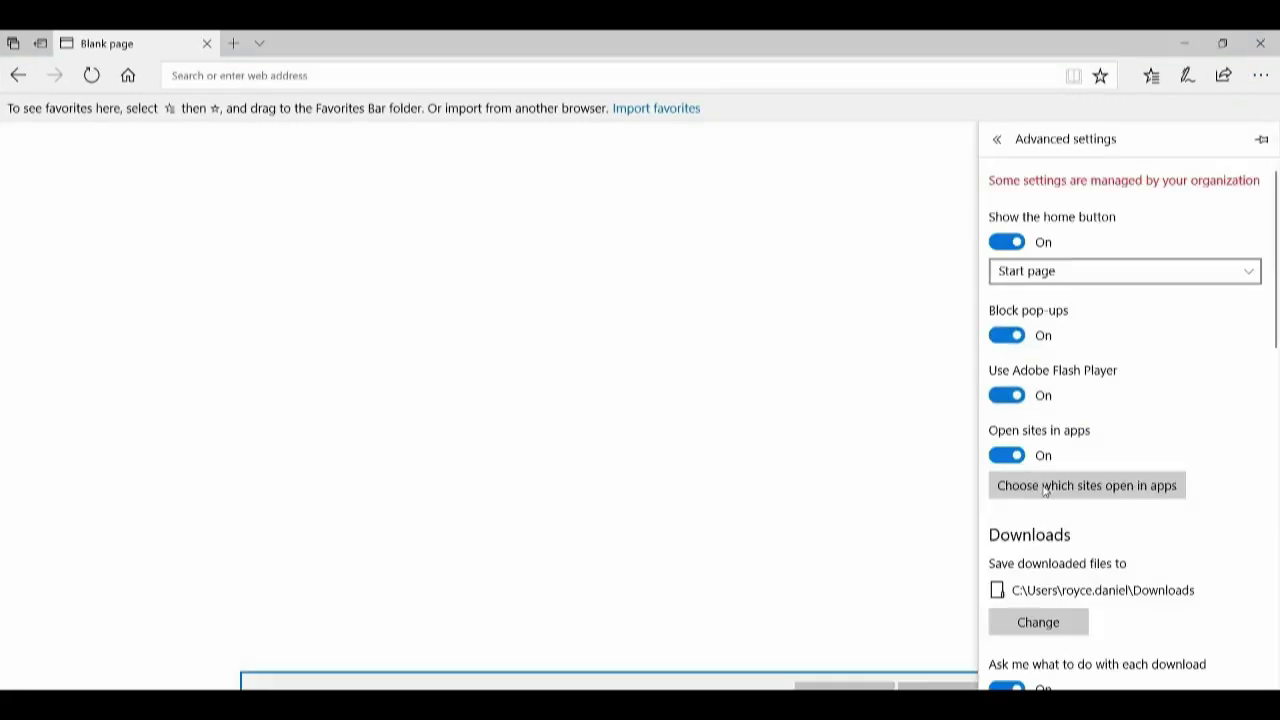
{"action": "left_click", "coordinate": [1018, 338]}
{"action": "left_click", "coordinate": [651, 323]}
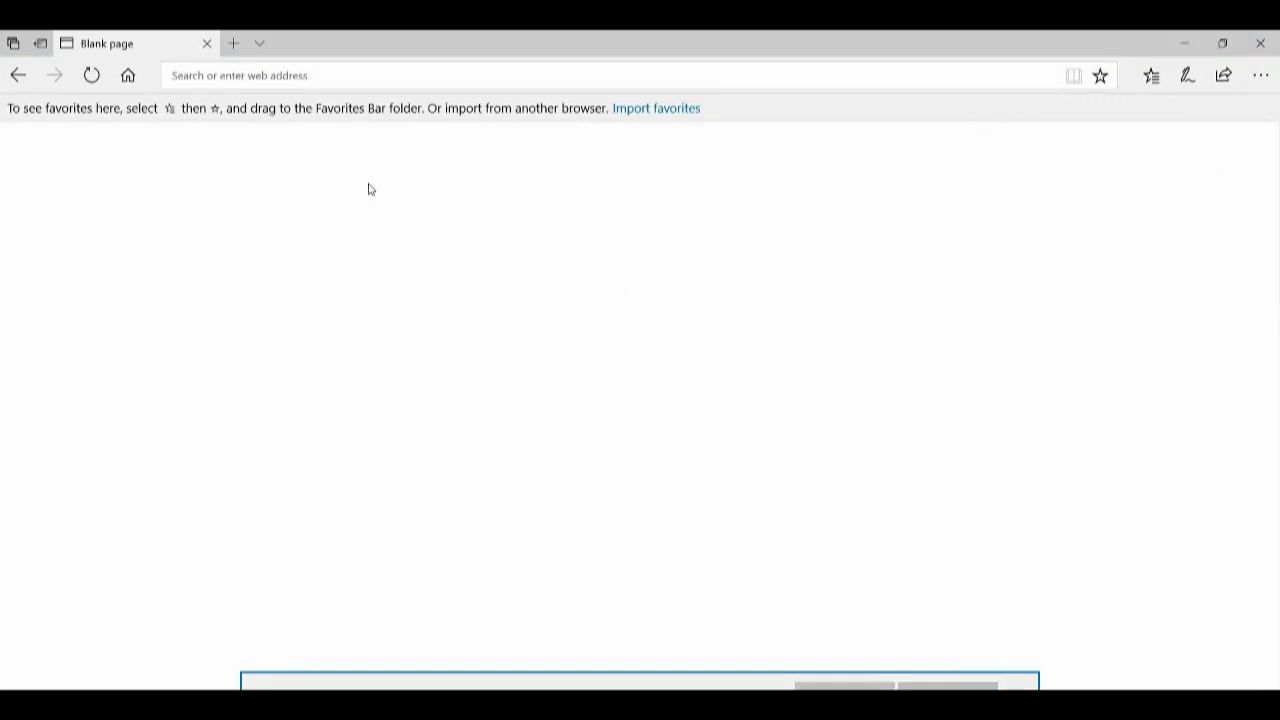
Search Bing for 'Ndfc' and open the HDFC NetBanking login page from the results.
{"action": "left_click", "coordinate": [375, 74]}
{"action": "type", "text": "Ndfc"}
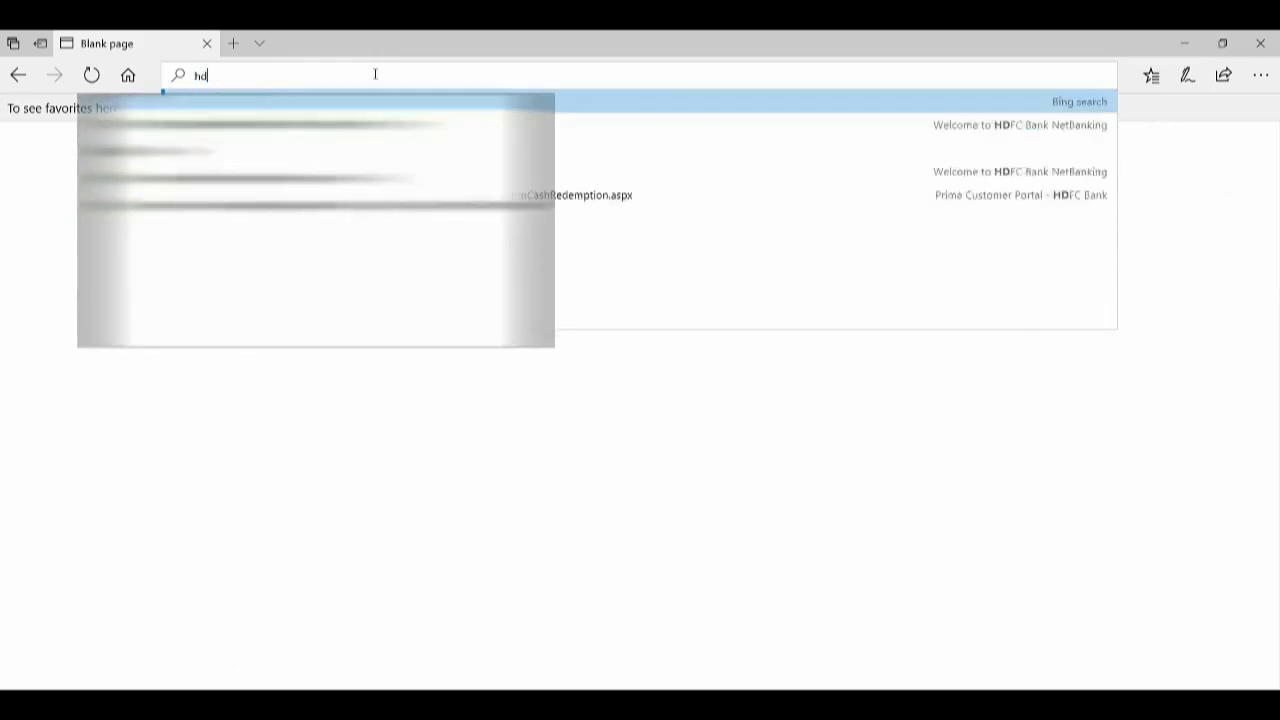
{"action": "key", "text": "Return"}
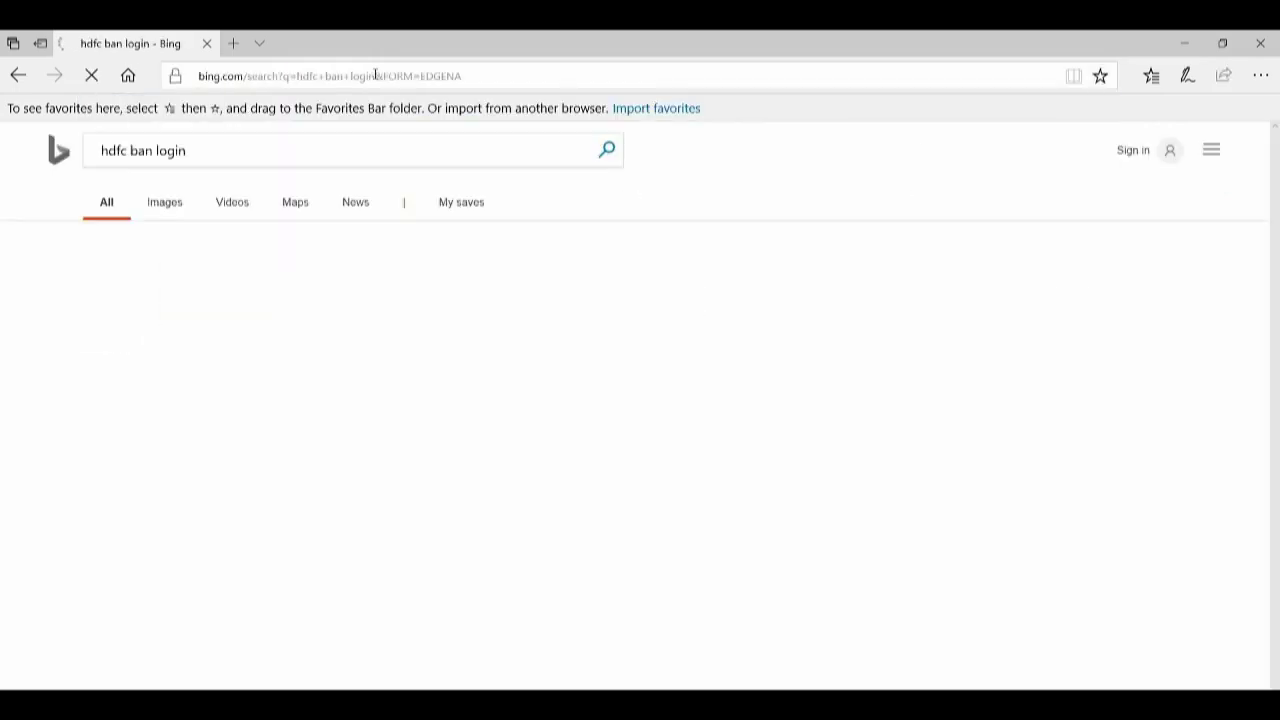
{"action": "left_click", "coordinate": [125, 325]}
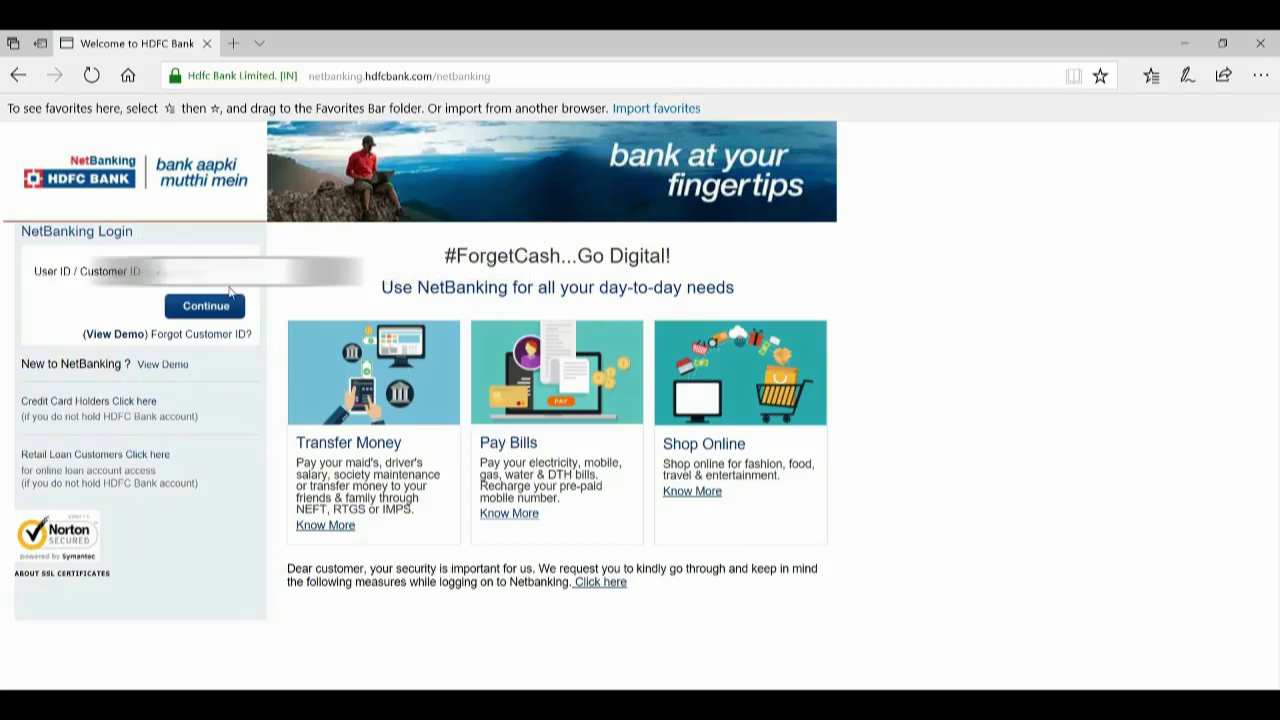
Log in with the user ID and password, then open Enquire > Redeem Reward Points.
{"action": "left_click", "coordinate": [218, 305]}
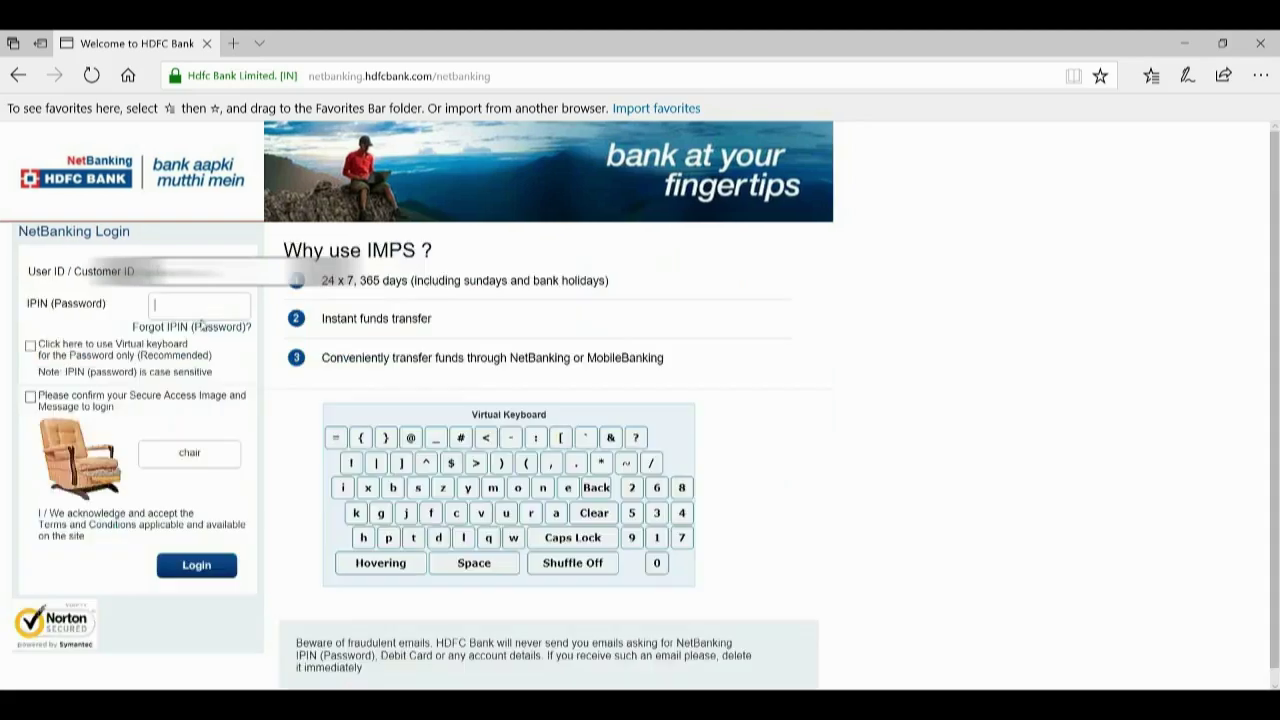
{"action": "type", "text": "•••••"}
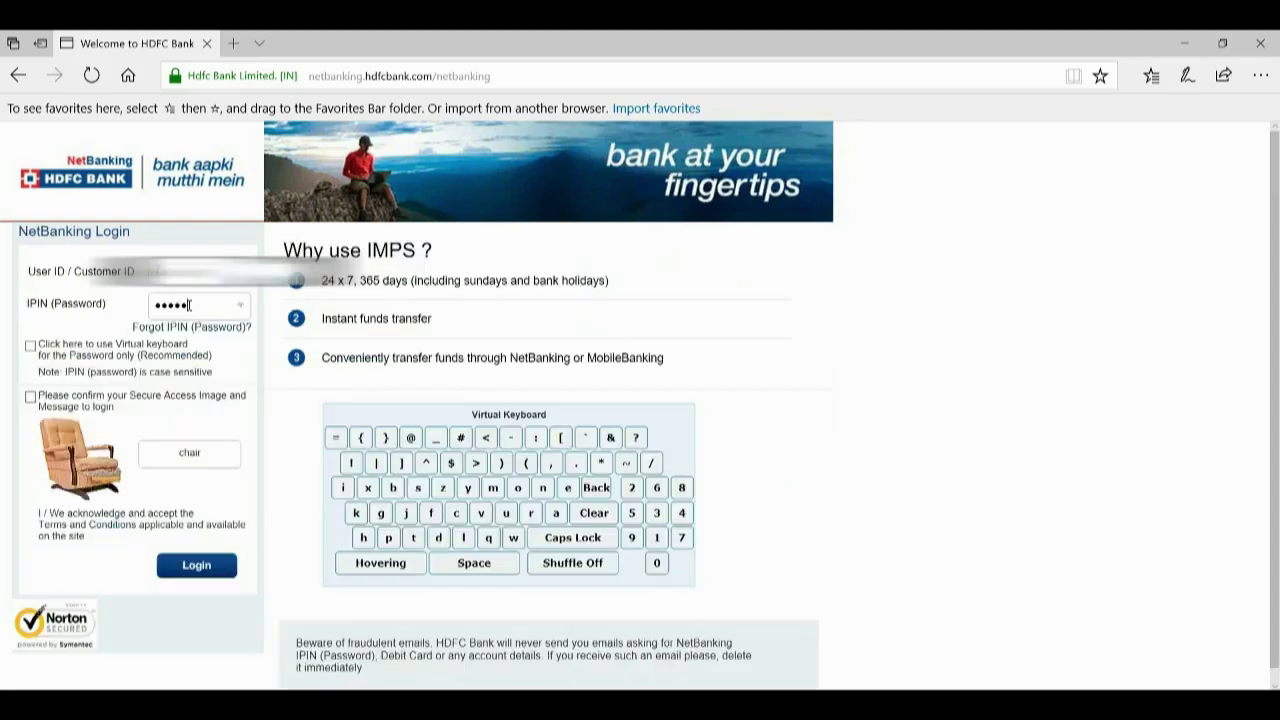
{"action": "type", "text": "••••"}
{"action": "left_click", "coordinate": [31, 397]}
{"action": "left_click", "coordinate": [212, 568]}
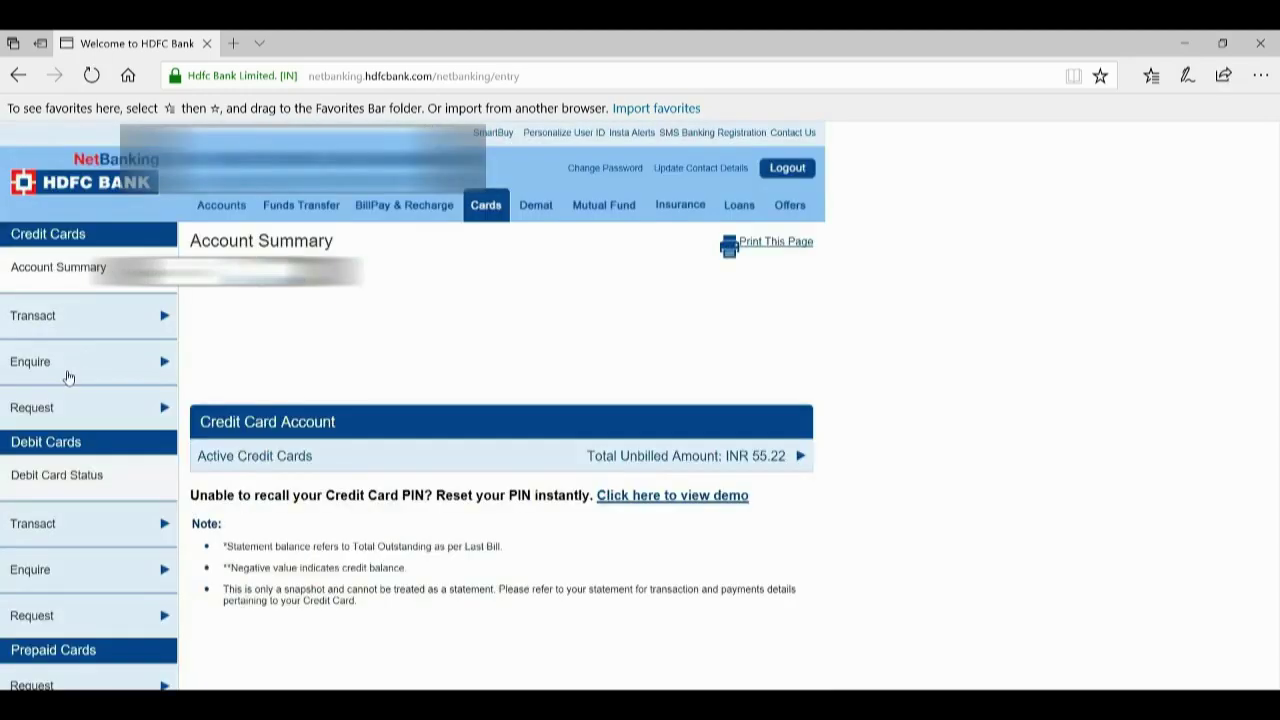
{"action": "left_click", "coordinate": [60, 360]}
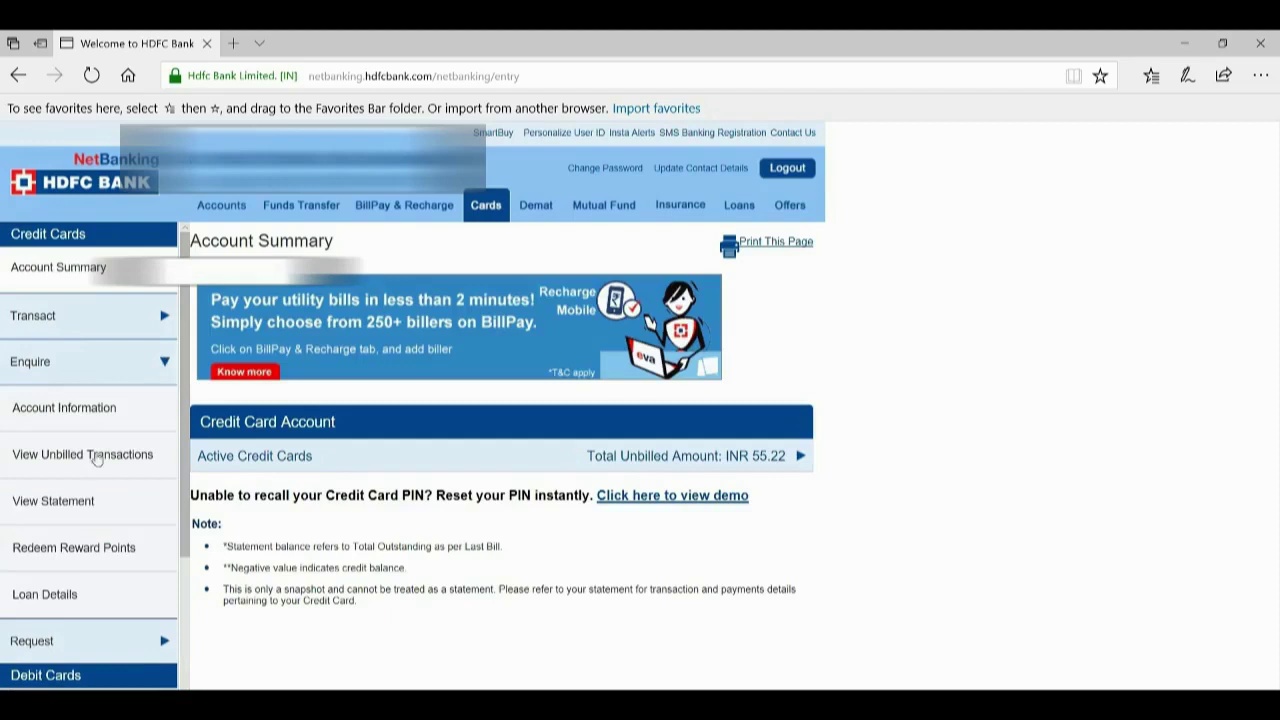
{"action": "left_click", "coordinate": [106, 549]}
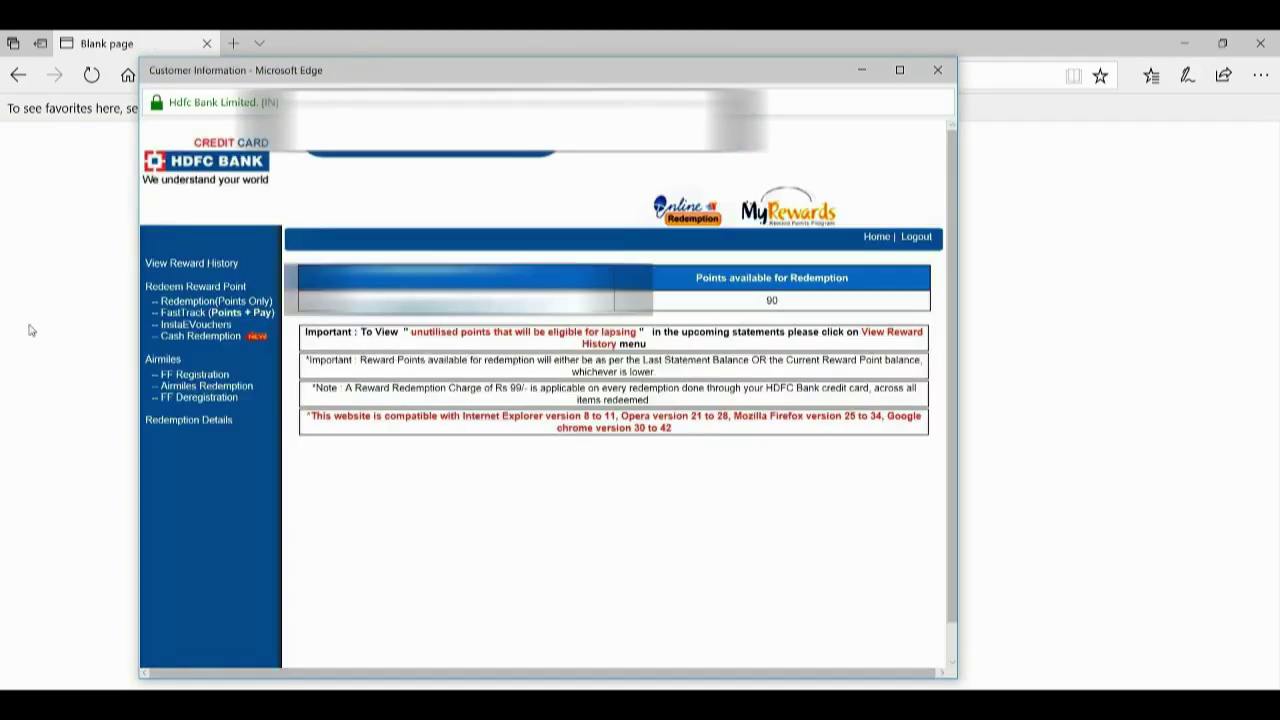
Open Cash Redemption and enter 90 redeem points so the amount credited calculates to 18 INR.
{"action": "left_click", "coordinate": [193, 338]}
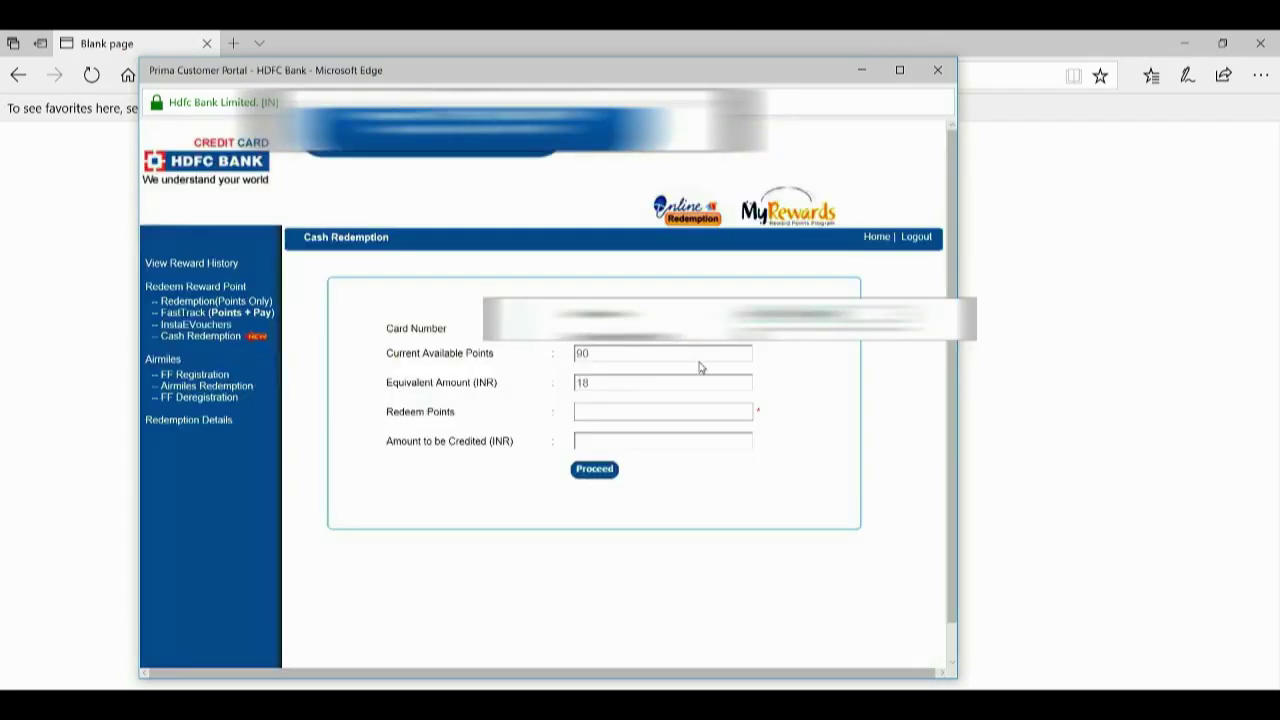
{"action": "left_click", "coordinate": [612, 410]}
{"action": "type", "text": "90"}
{"action": "left_click", "coordinate": [714, 443]}
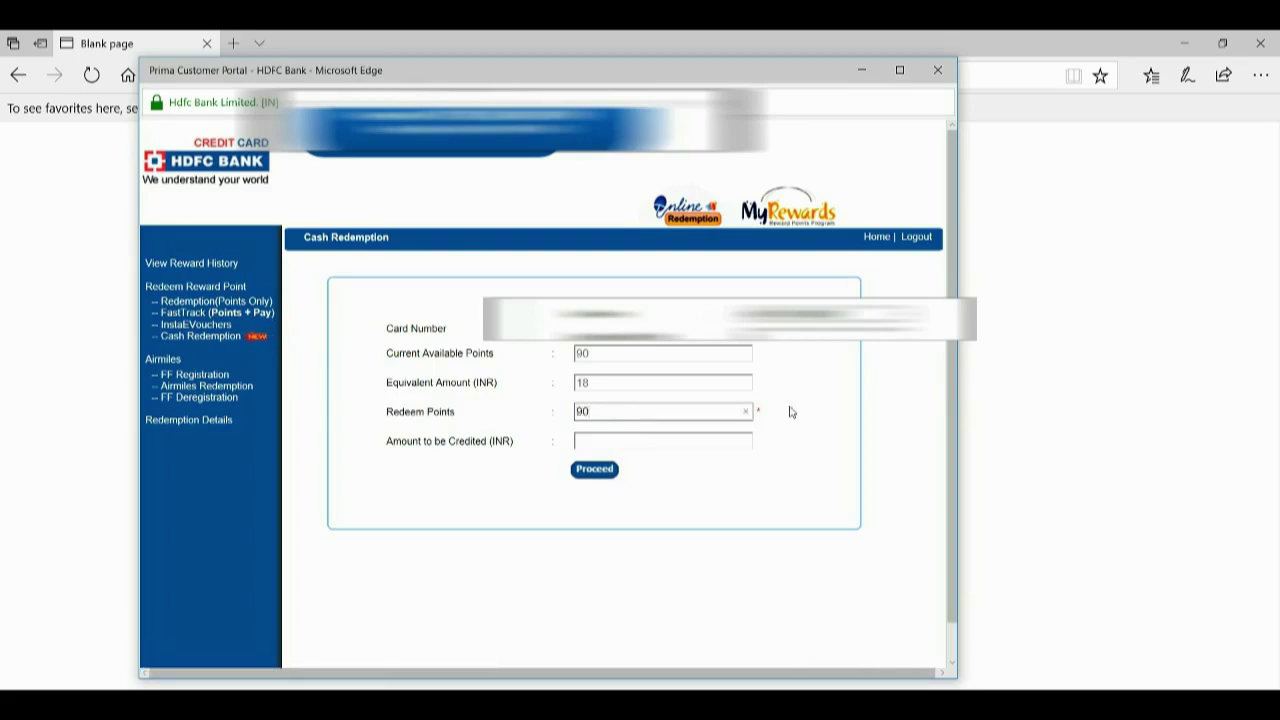